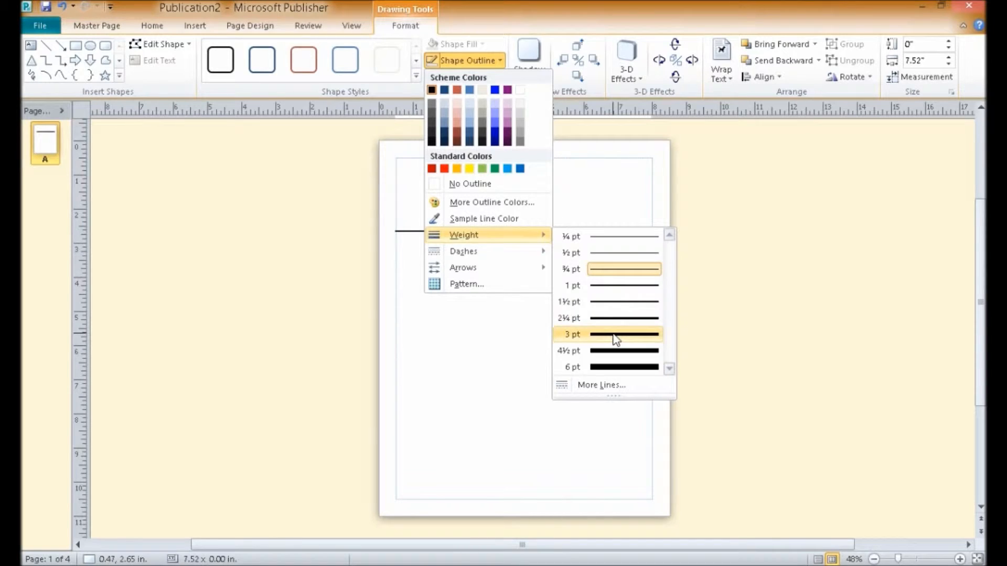
Step: Change the horizontal line on master page A to the first dotted dash style
{"action": "left_click", "coordinate": [498, 61]}
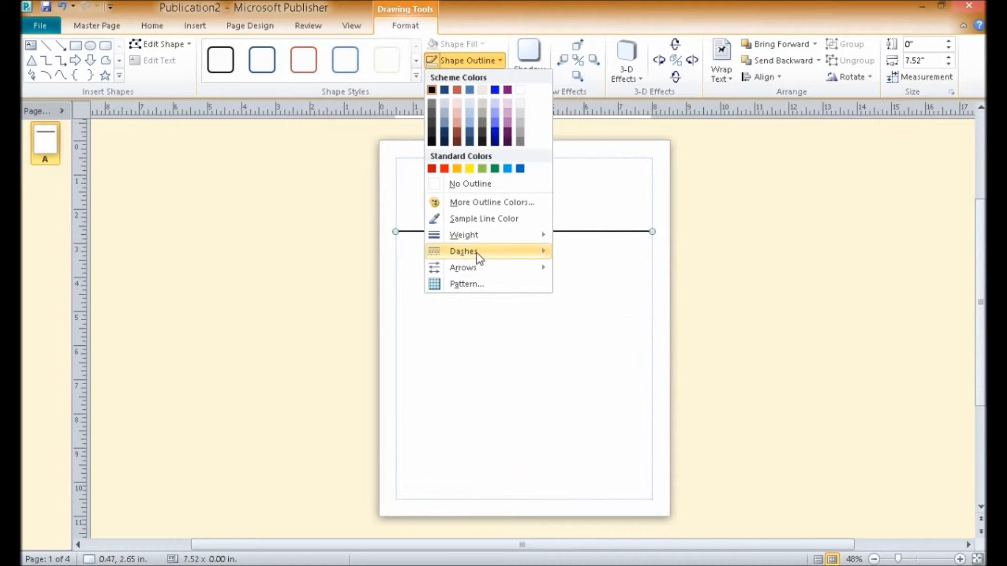
{"action": "mouse_move", "coordinate": [478, 255]}
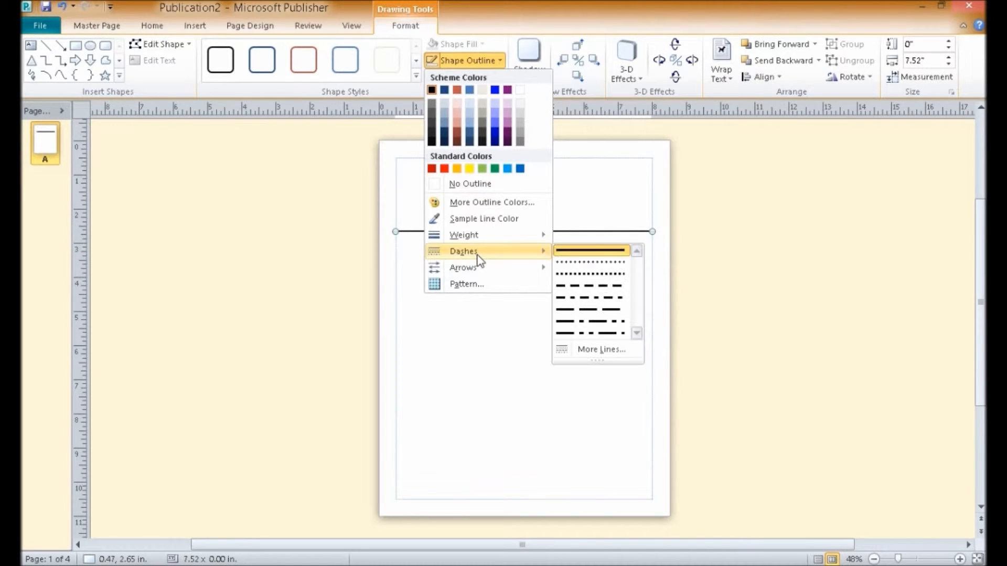
{"action": "left_click", "coordinate": [580, 262]}
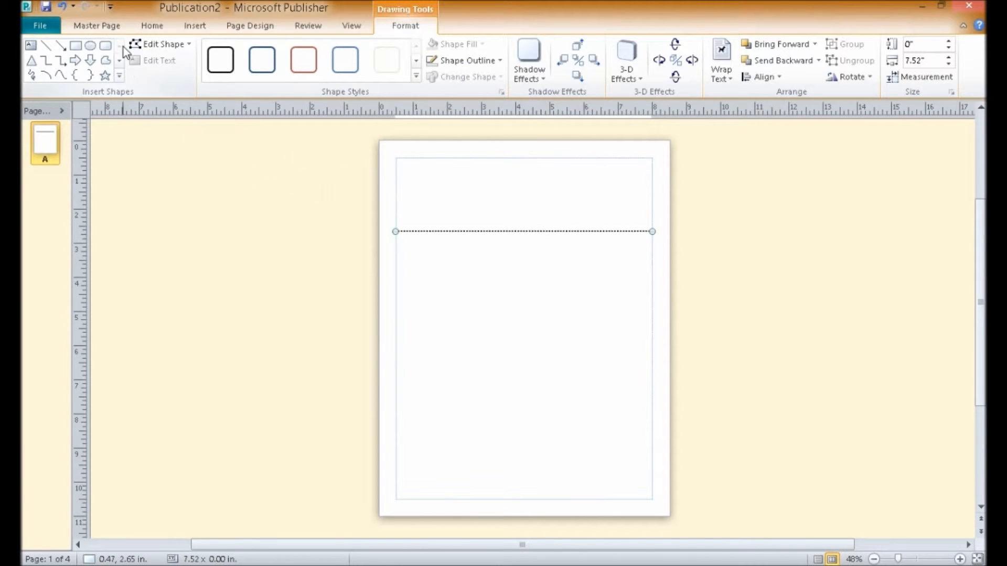
Step: Rename master page A with the description "Title Page"
{"action": "left_click", "coordinate": [118, 27]}
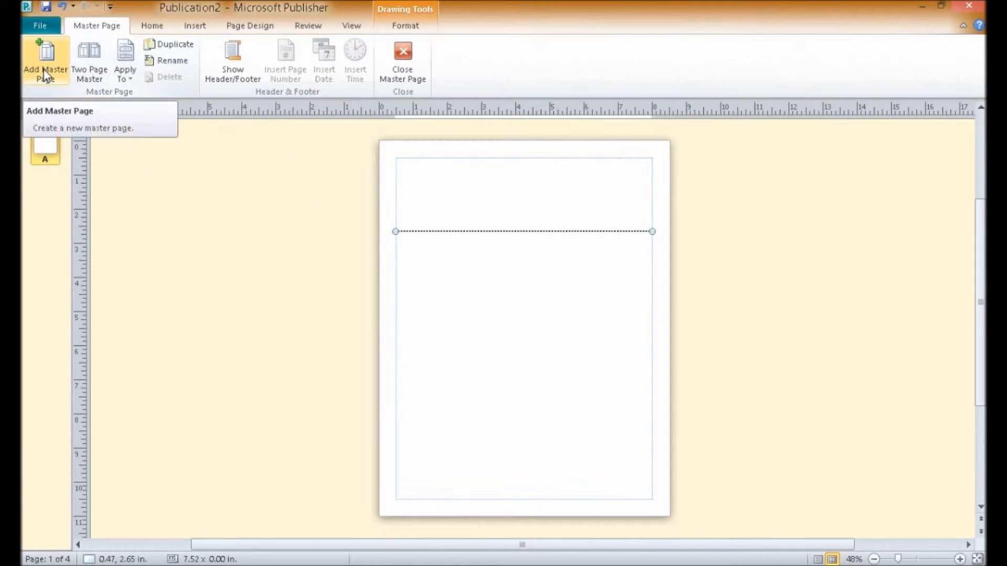
{"action": "left_click", "coordinate": [183, 62]}
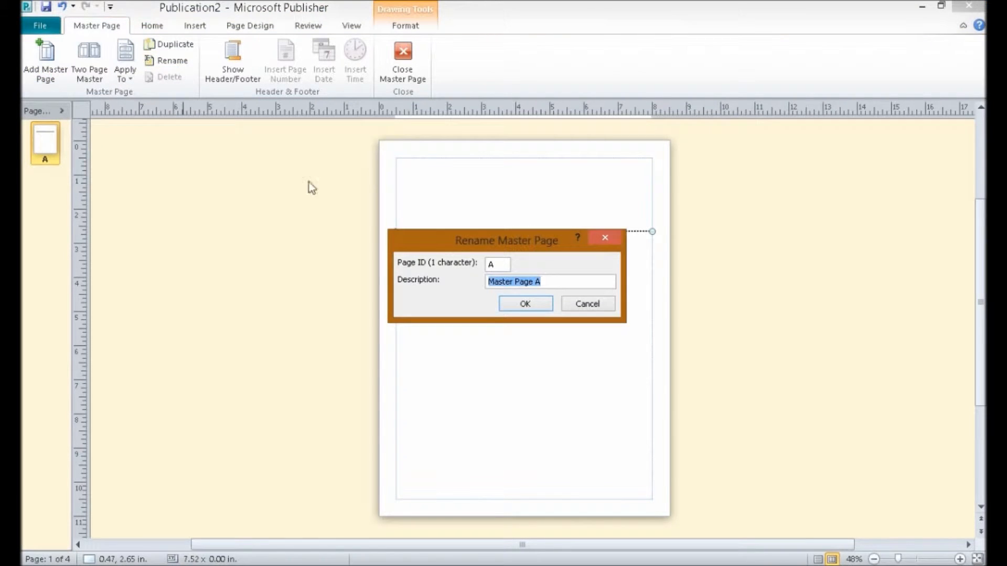
{"action": "type", "text": "Titl"}
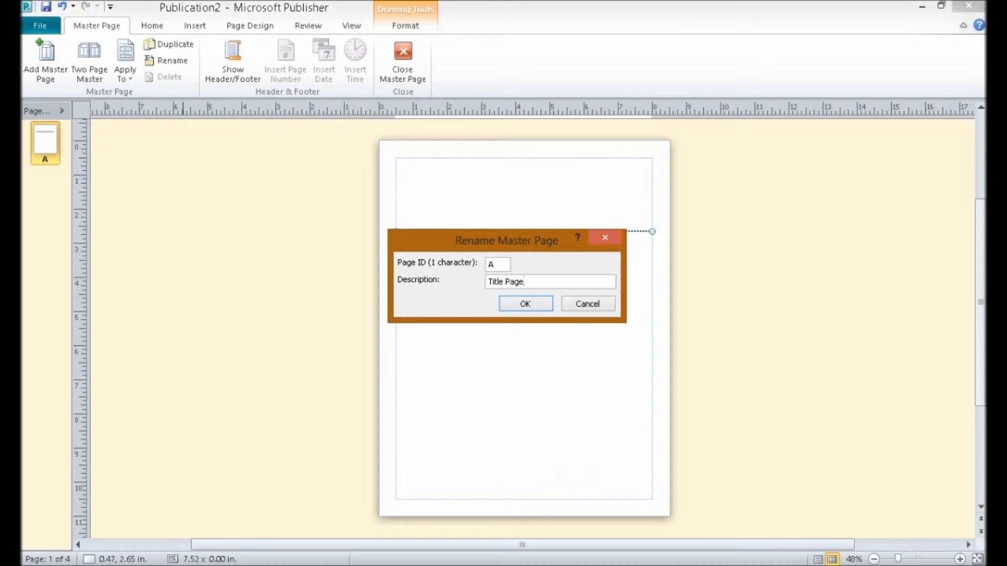
{"action": "left_click", "coordinate": [525, 304]}
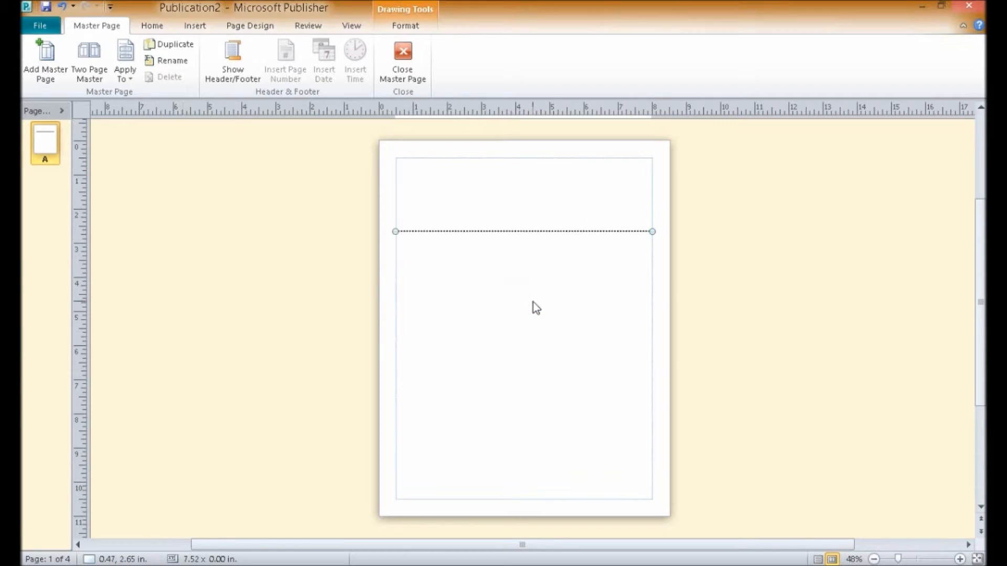
Step: Add a two-page master with page ID B and the description "Body Pages"
{"action": "left_click", "coordinate": [48, 68]}
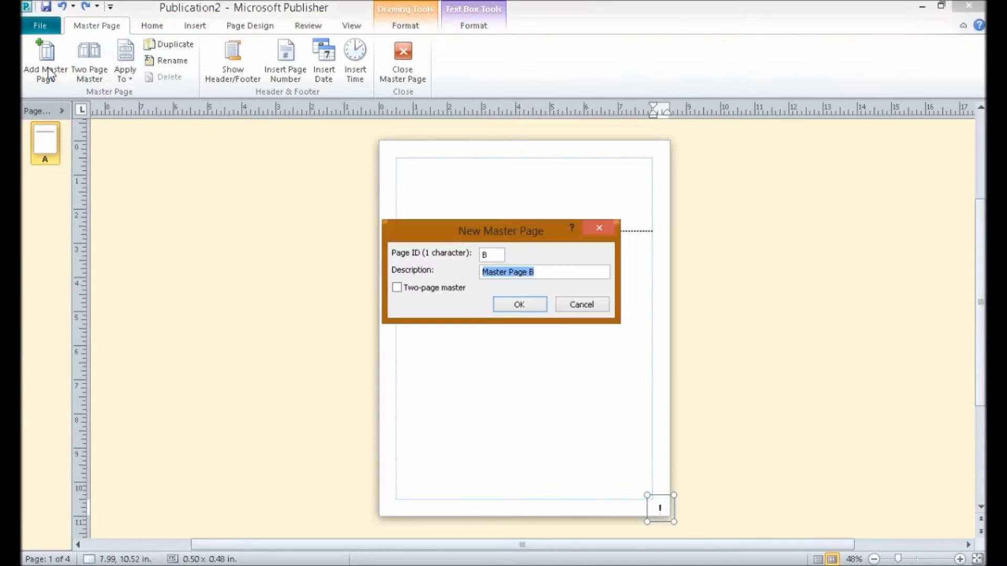
{"action": "left_click", "coordinate": [452, 289]}
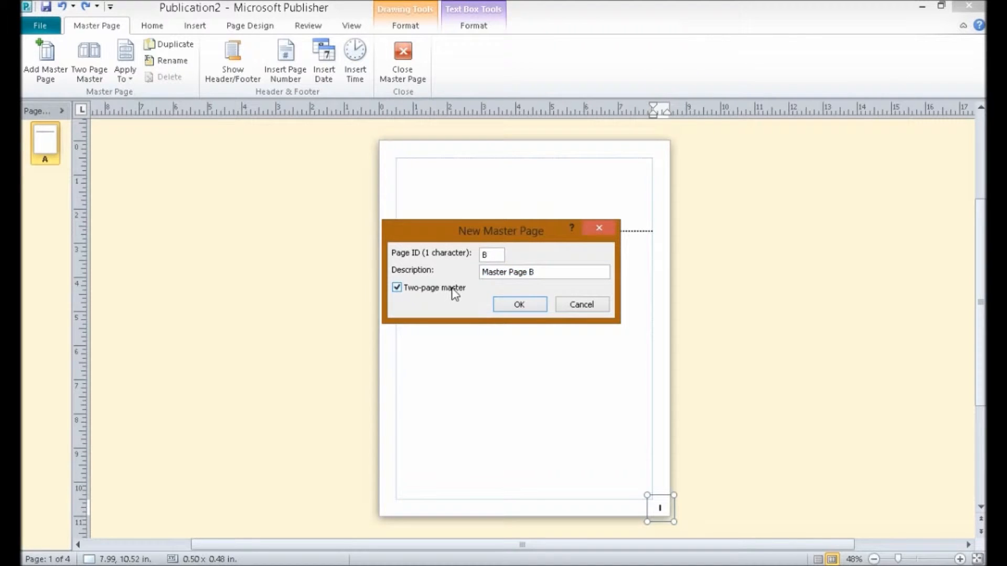
{"action": "triple_click", "coordinate": [540, 274]}
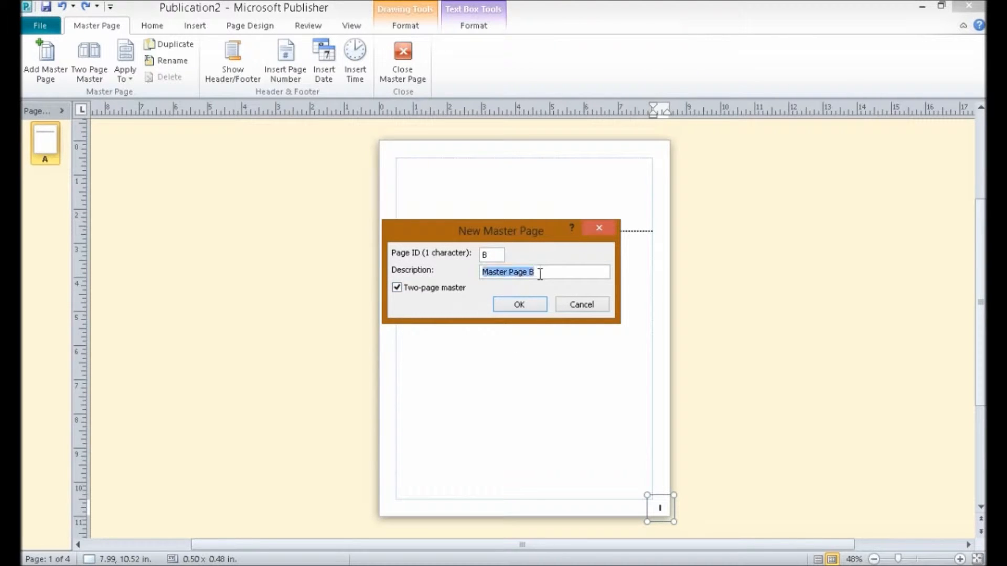
{"action": "type", "text": "Body Pages"}
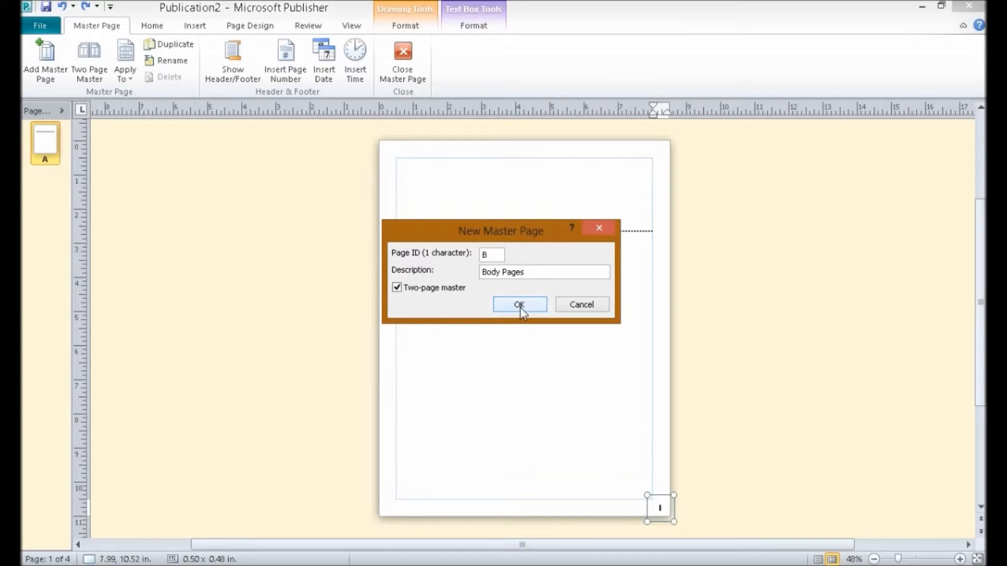
{"action": "left_click", "coordinate": [519, 305]}
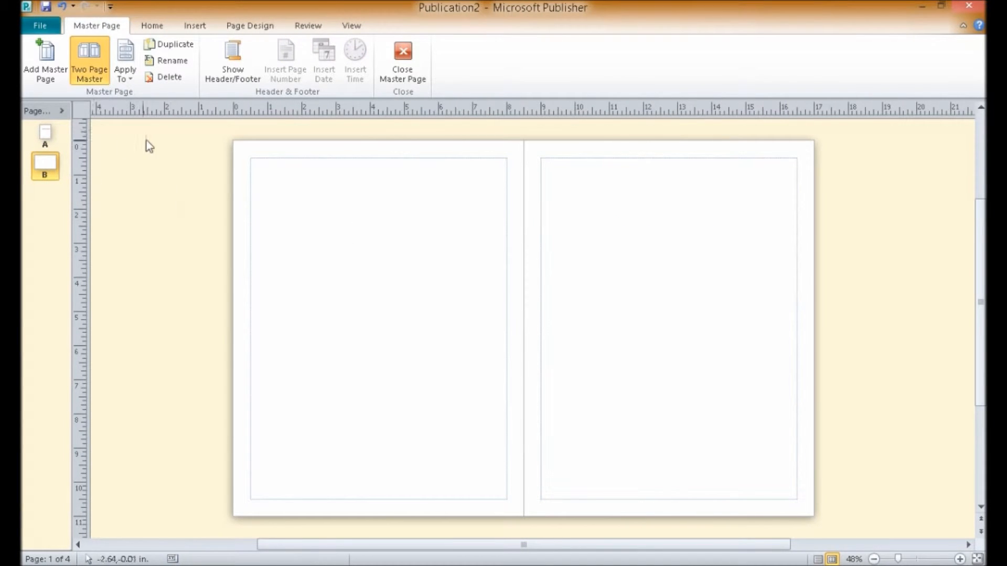
Step: Copy the dotted line from master page A and place copies along the top and bottom margins of master B's left page
{"action": "left_click", "coordinate": [45, 134]}
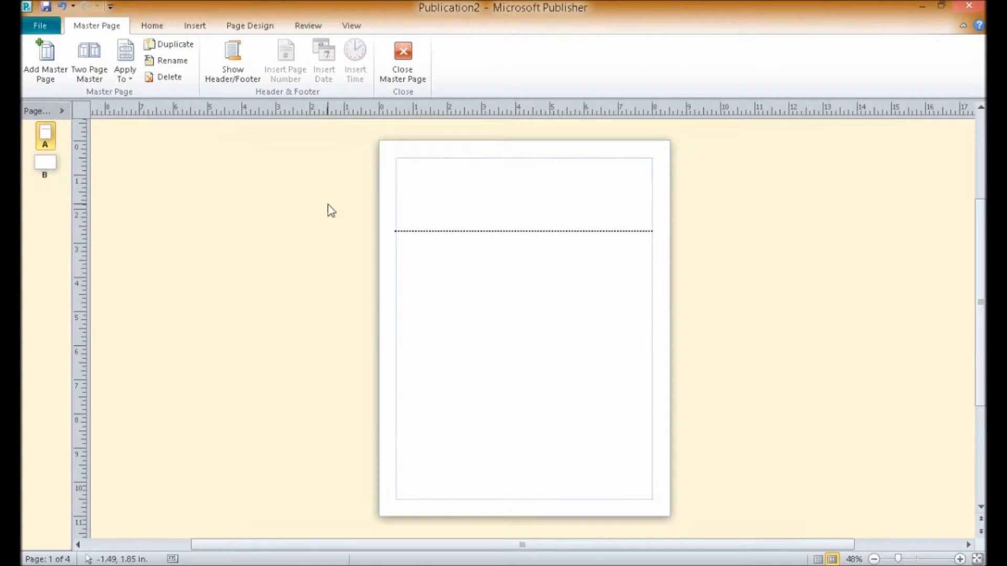
{"action": "left_click", "coordinate": [481, 232]}
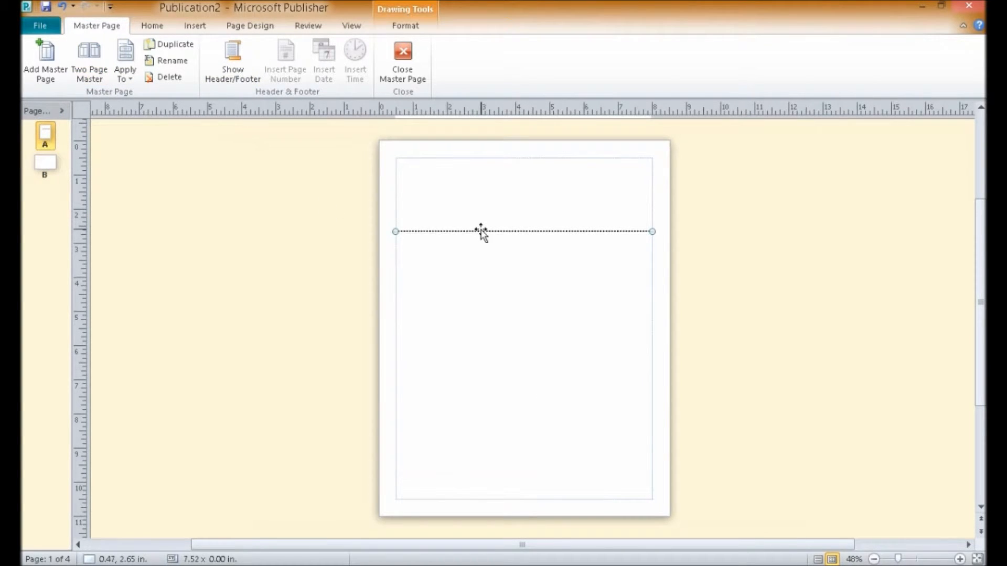
{"action": "left_click", "coordinate": [46, 163]}
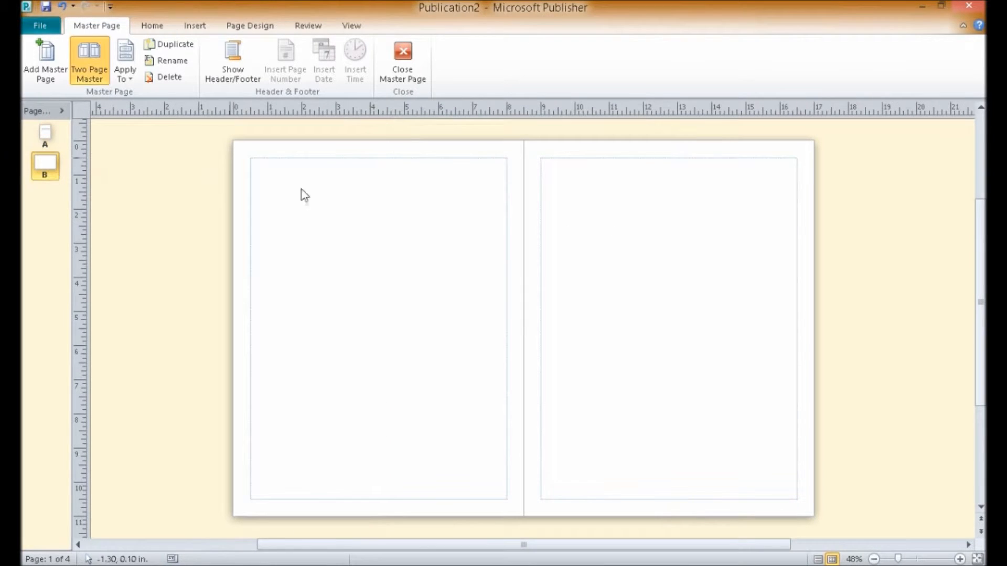
{"action": "right_click", "coordinate": [367, 207]}
{"action": "left_click", "coordinate": [395, 241]}
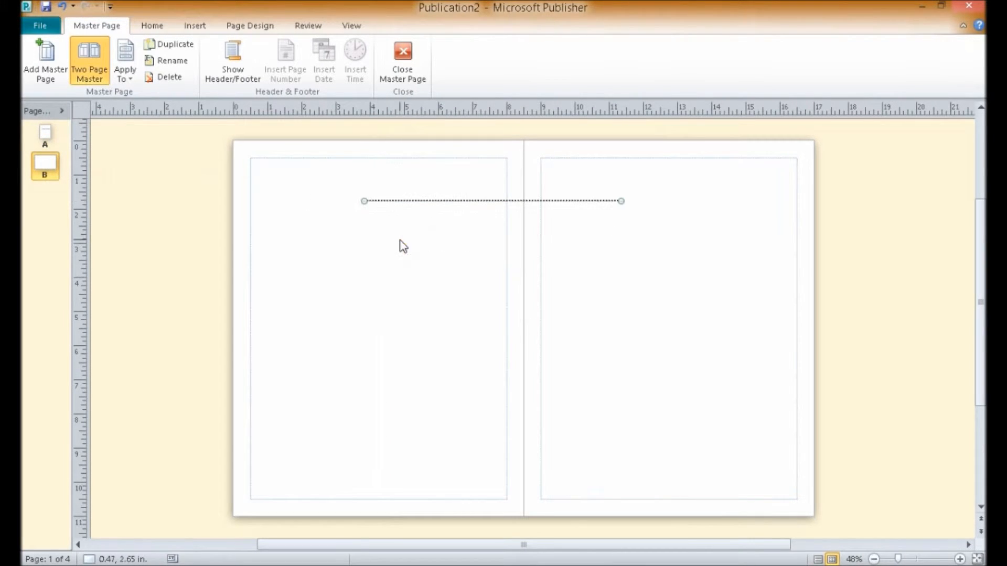
{"action": "left_click_drag", "start_coordinate": [450, 205], "coordinate": [328, 160]}
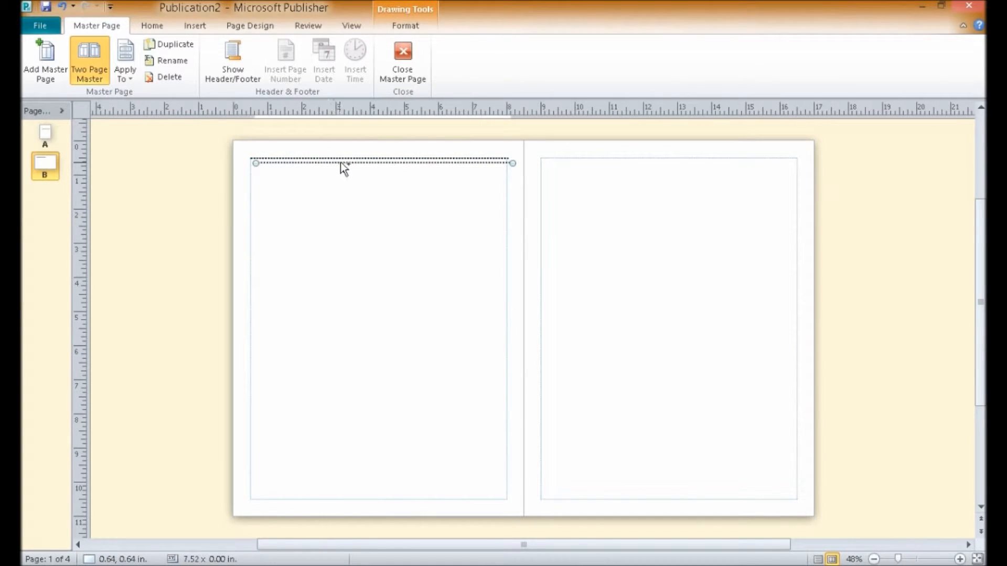
{"action": "left_click_drag", "start_coordinate": [340, 165], "coordinate": [324, 499]}
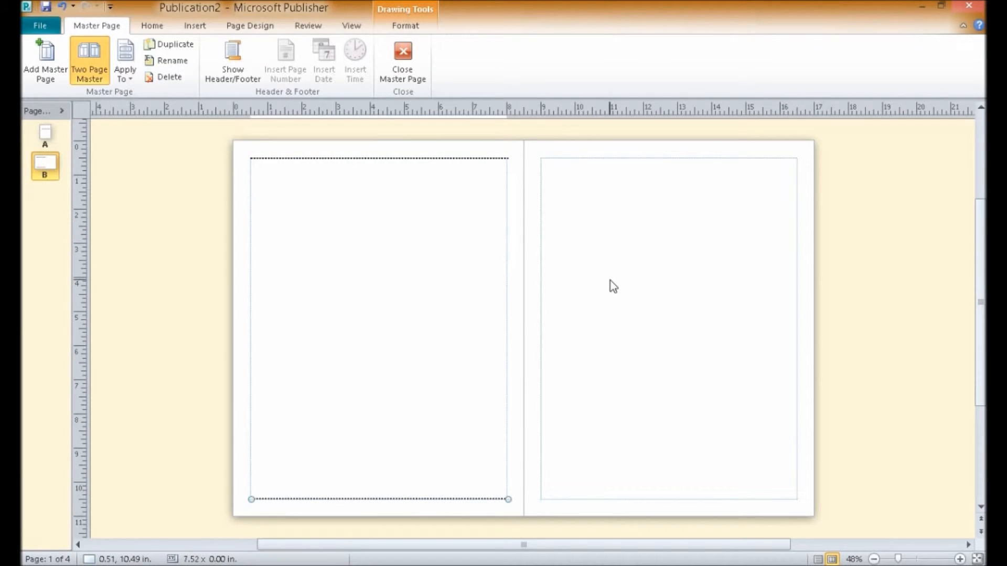
Step: Paste two more dotted lines and align them with the top and bottom margins of master B's right page
{"action": "left_click", "coordinate": [610, 281]}
{"action": "key", "text": "ctrl+v"}
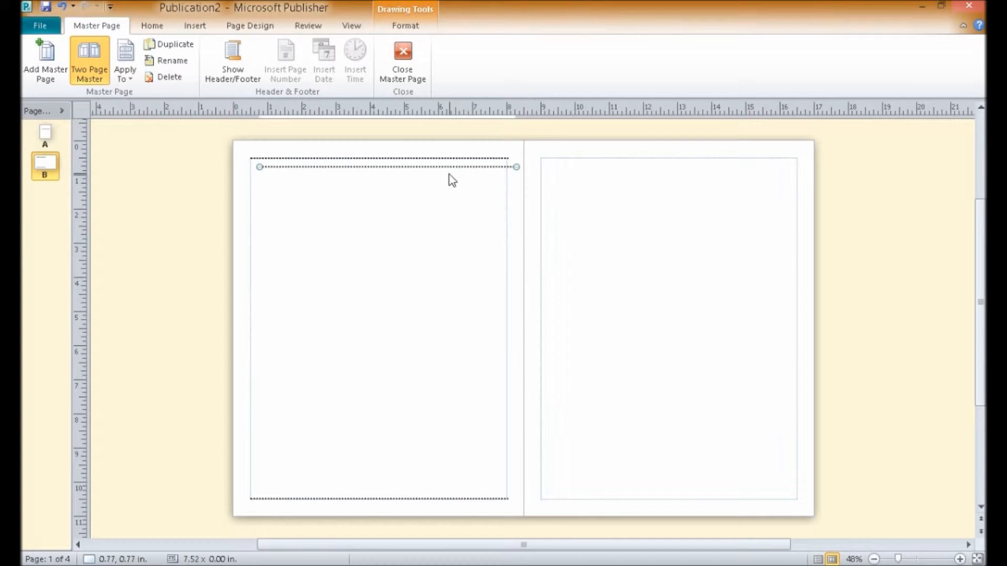
{"action": "left_click_drag", "start_coordinate": [449, 168], "coordinate": [733, 157]}
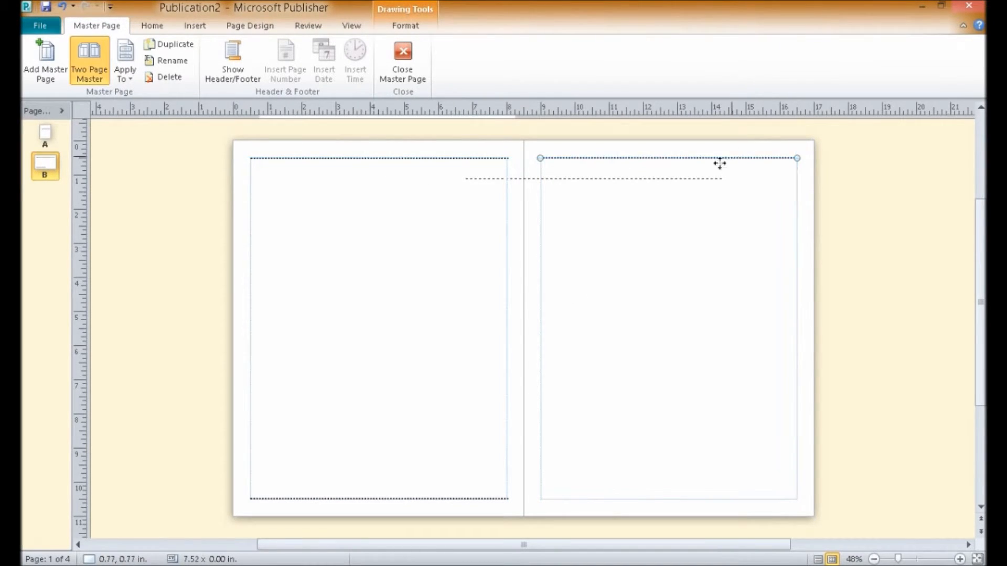
{"action": "key", "text": "ctrl+v"}
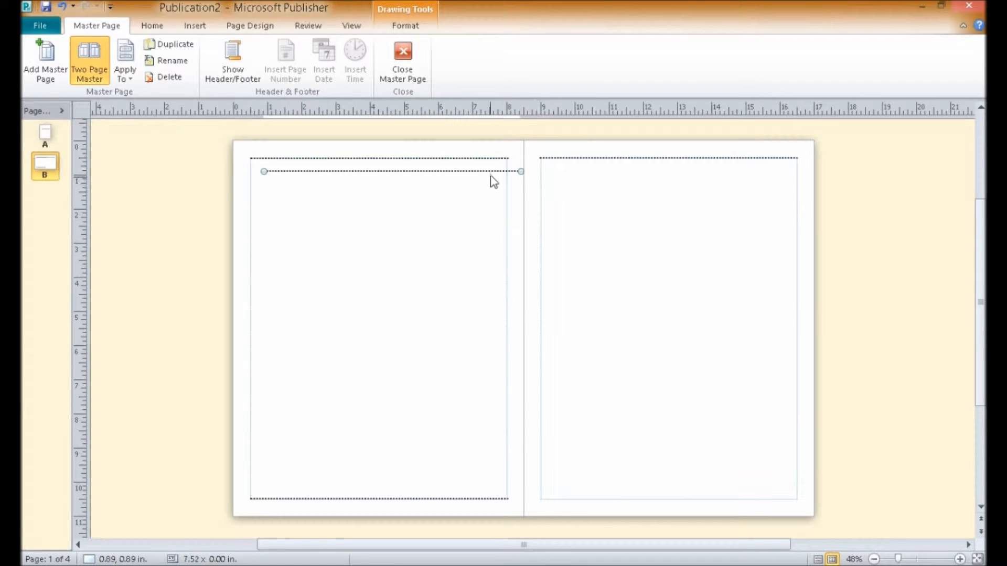
{"action": "left_click_drag", "start_coordinate": [492, 171], "coordinate": [773, 499]}
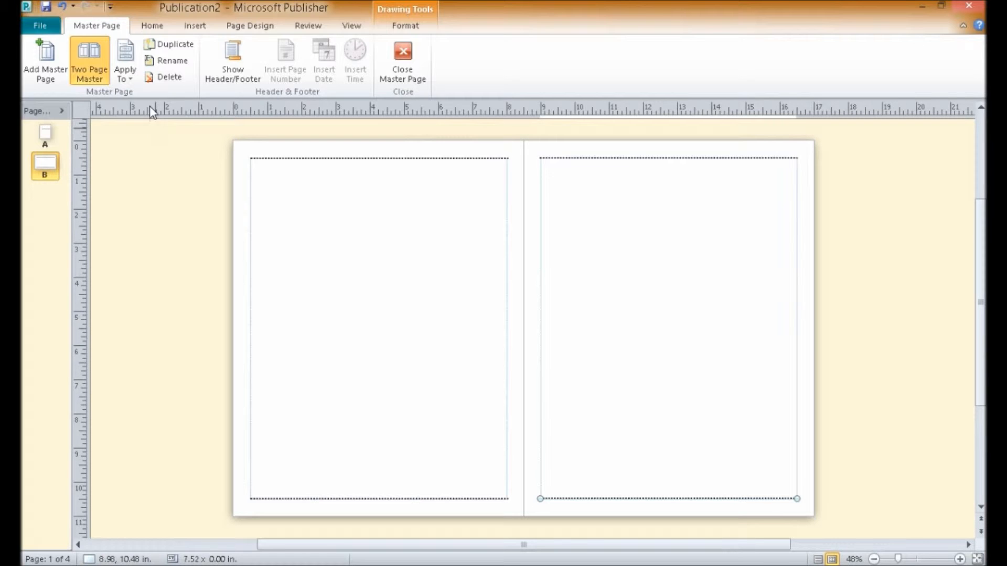
Step: Draw a text box about 0.48 x 0.48 in at the right page's bottom outer corner and centre its text both ways
{"action": "left_click", "coordinate": [195, 26]}
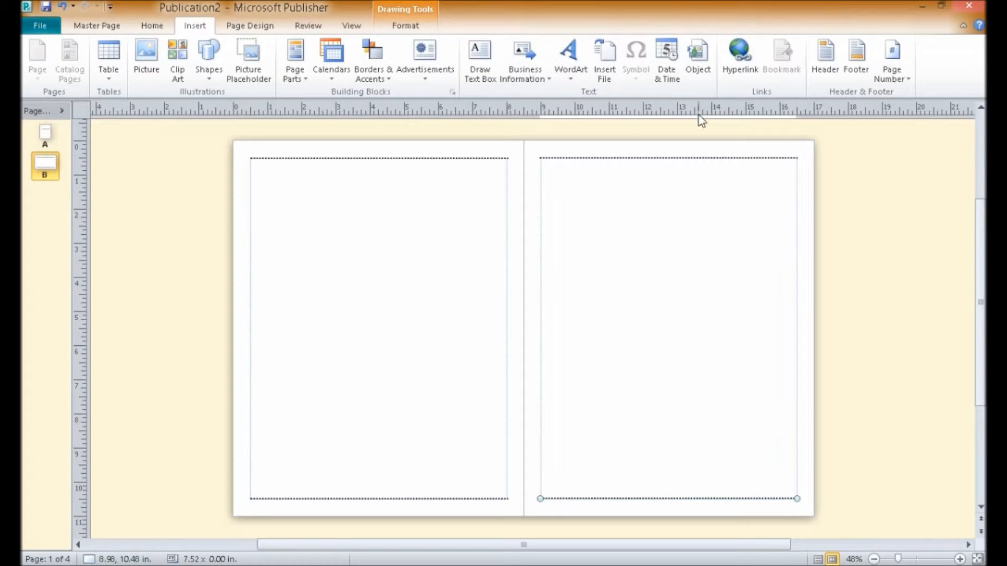
{"action": "left_click", "coordinate": [477, 81]}
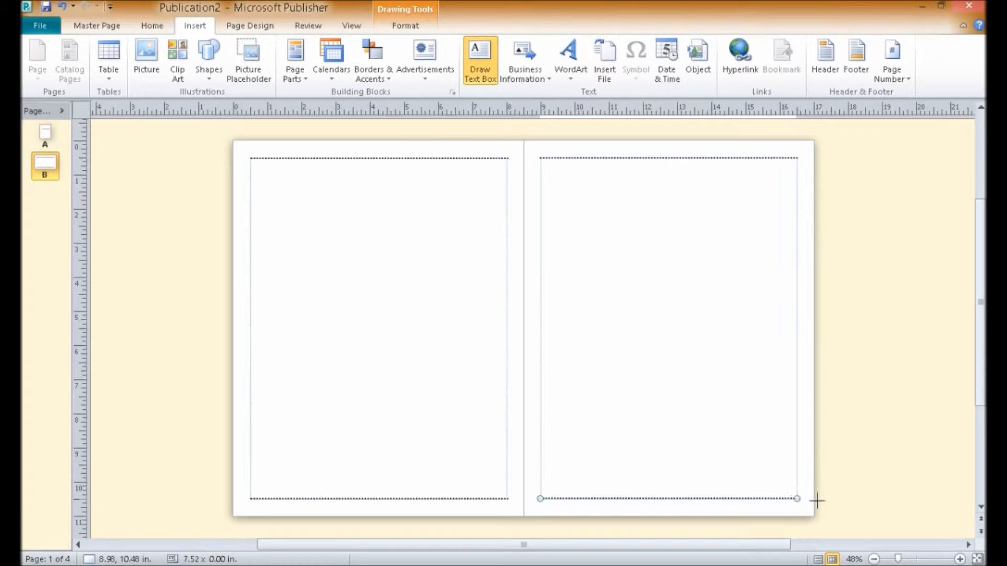
{"action": "left_click_drag", "start_coordinate": [813, 517], "coordinate": [792, 494]}
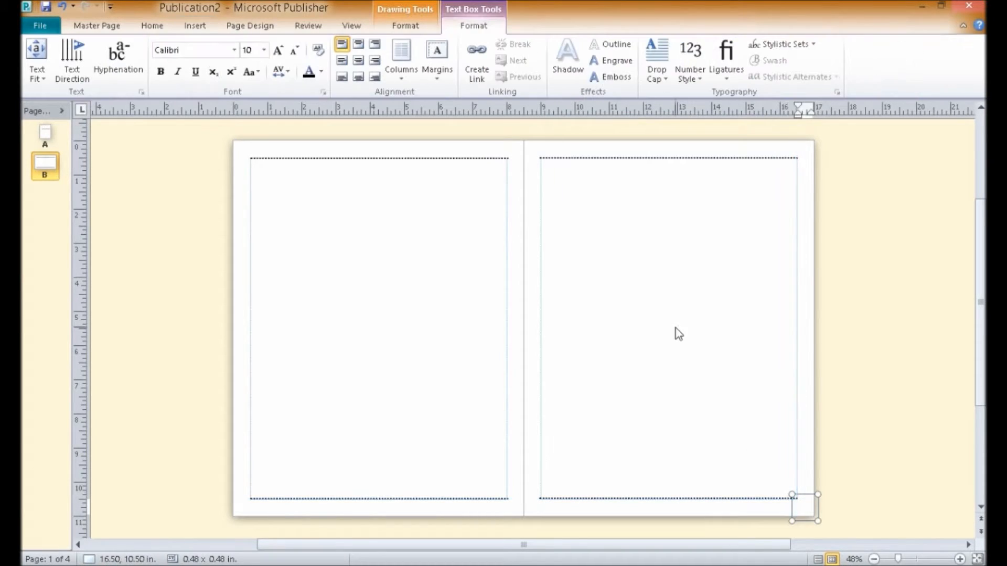
{"action": "left_click", "coordinate": [359, 63]}
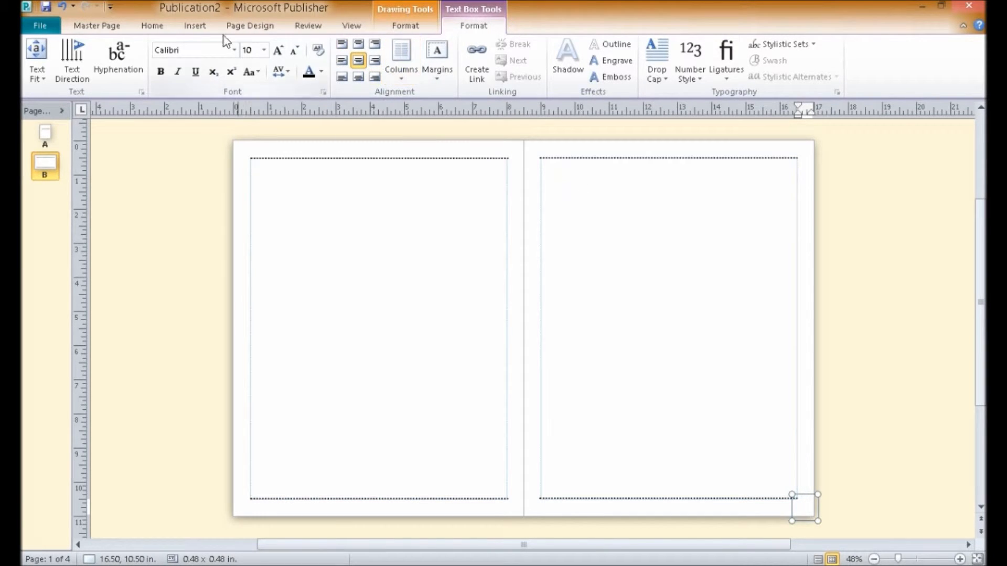
Step: Insert an automatic page number in the current text box on the right page
{"action": "left_click", "coordinate": [196, 27]}
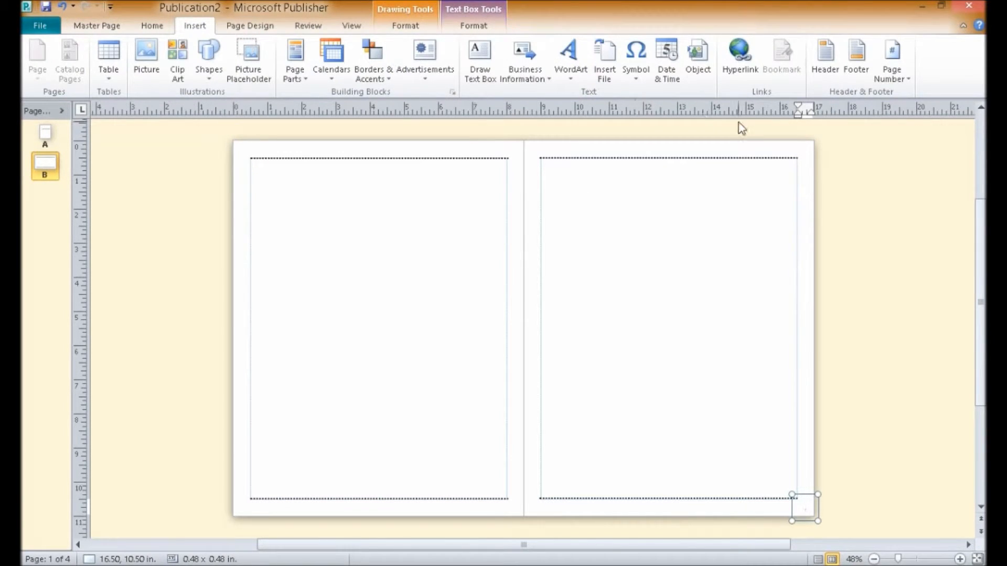
{"action": "left_click", "coordinate": [884, 80]}
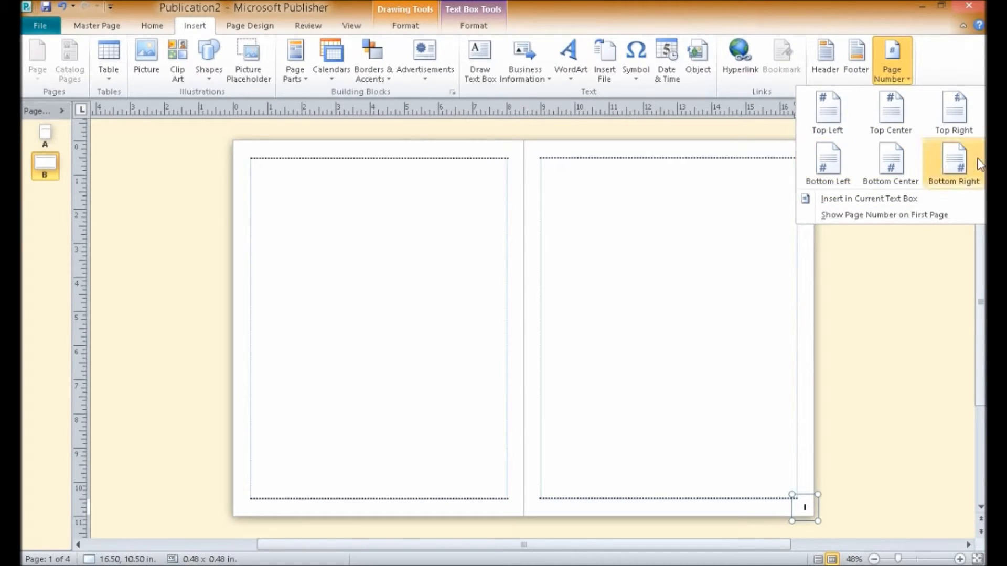
{"action": "left_click", "coordinate": [913, 203]}
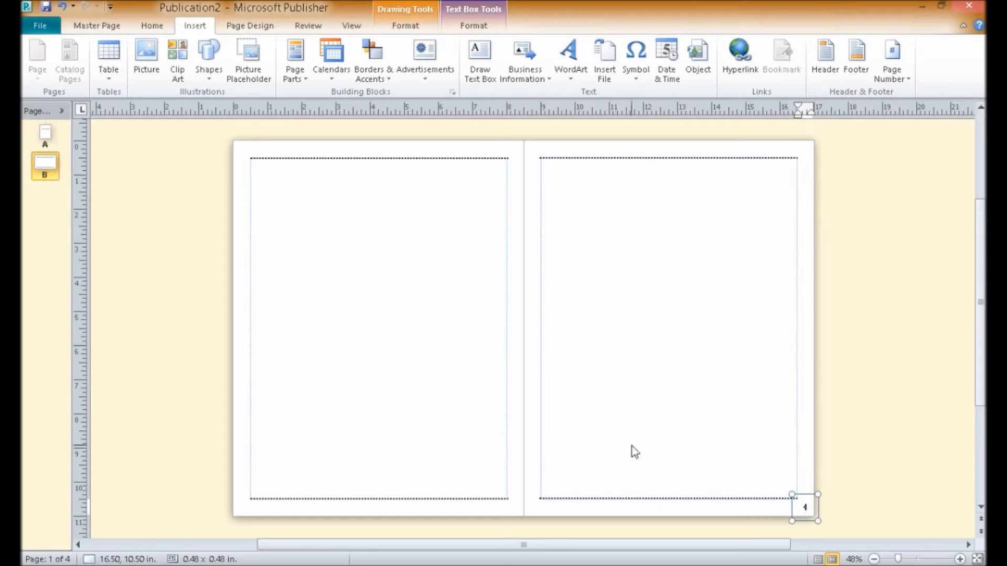
Step: Copy the page number text box and place the copy in the bottom outer corner of the left page
{"action": "left_click", "coordinate": [808, 495]}
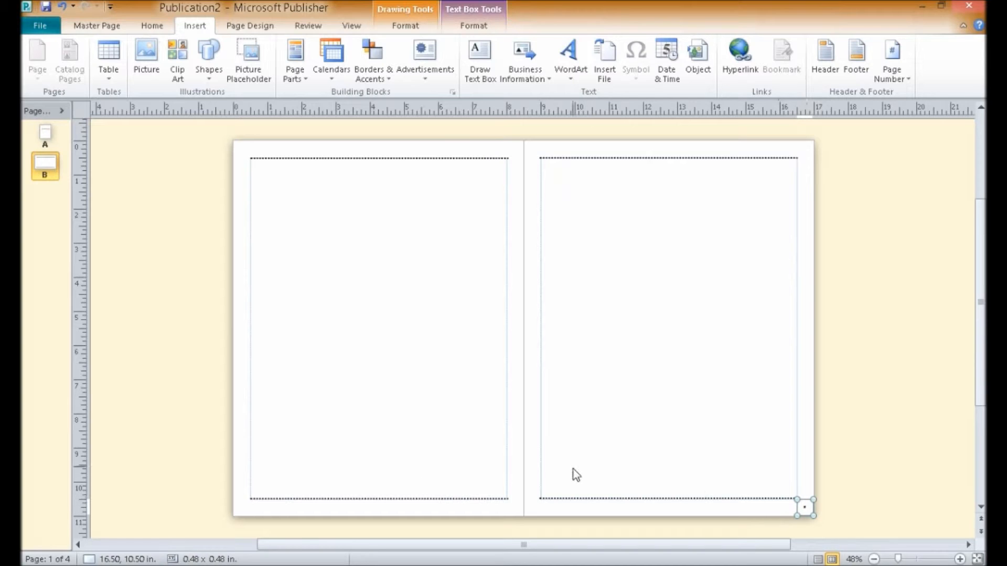
{"action": "left_click", "coordinate": [210, 466]}
{"action": "right_click", "coordinate": [211, 466]}
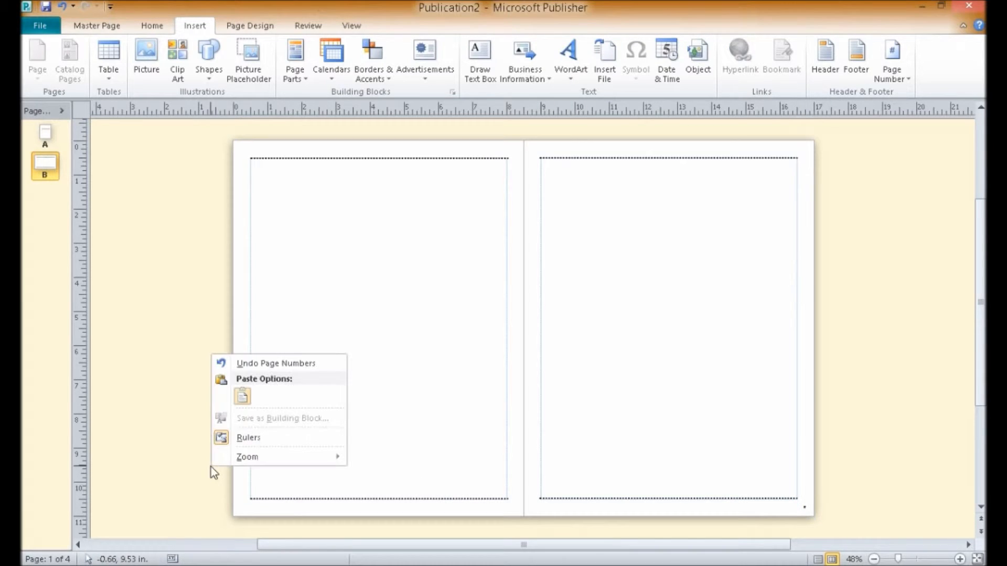
{"action": "left_click", "coordinate": [243, 403]}
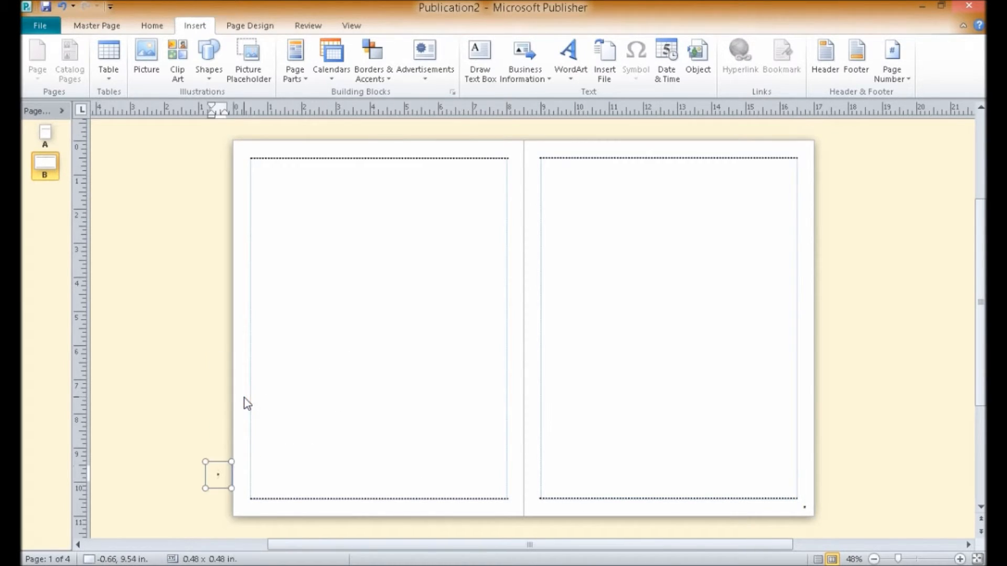
{"action": "left_click_drag", "start_coordinate": [221, 468], "coordinate": [243, 499]}
{"action": "left_click", "coordinate": [295, 456]}
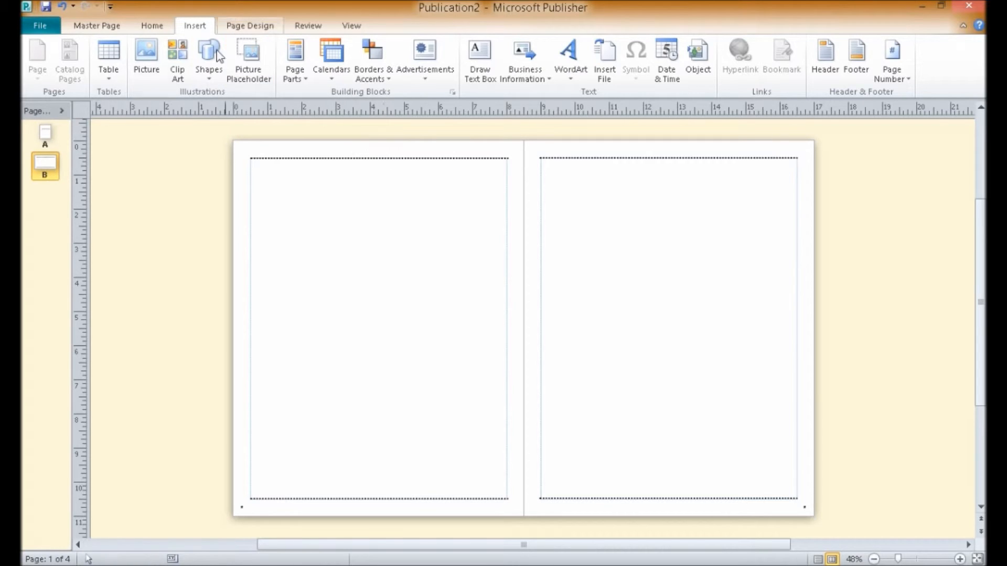
Step: Add a header to the left page of master B reading "Bullet In the Brain"
{"action": "left_click", "coordinate": [831, 76]}
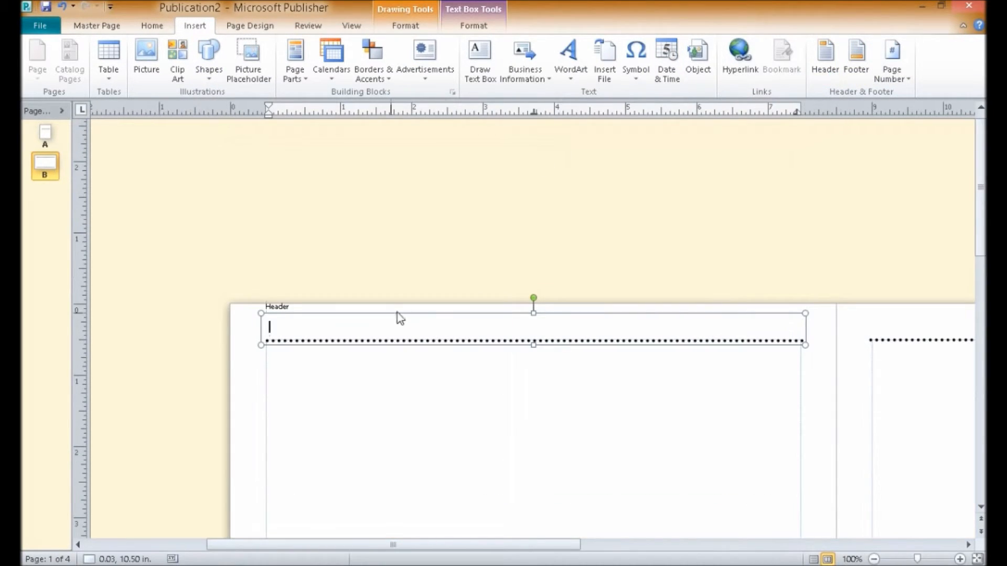
{"action": "type", "text": "Bullet In the Brain"}
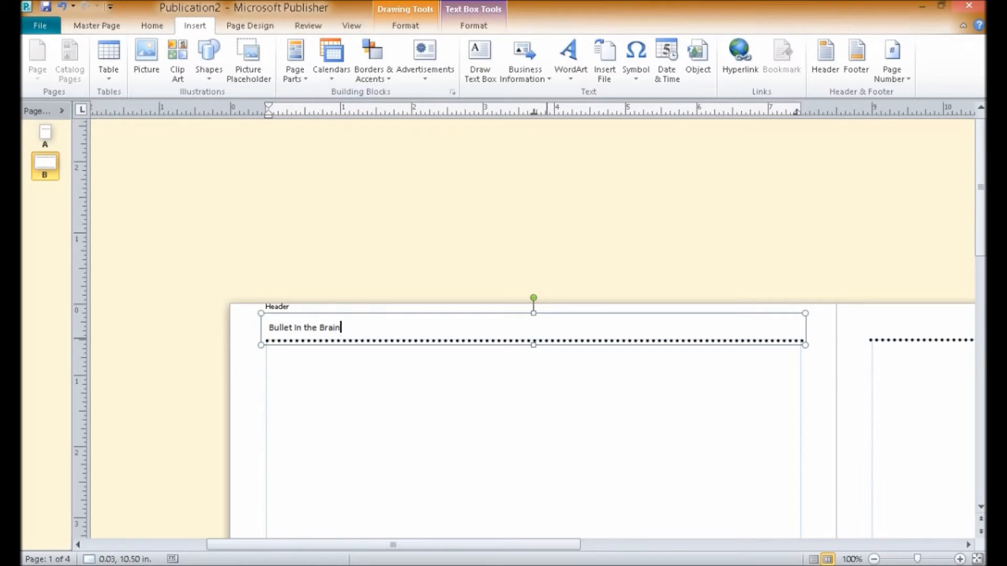
Step: Set the left page's header text in Californian FB and centre it
{"action": "left_click_drag", "start_coordinate": [342, 329], "coordinate": [270, 327]}
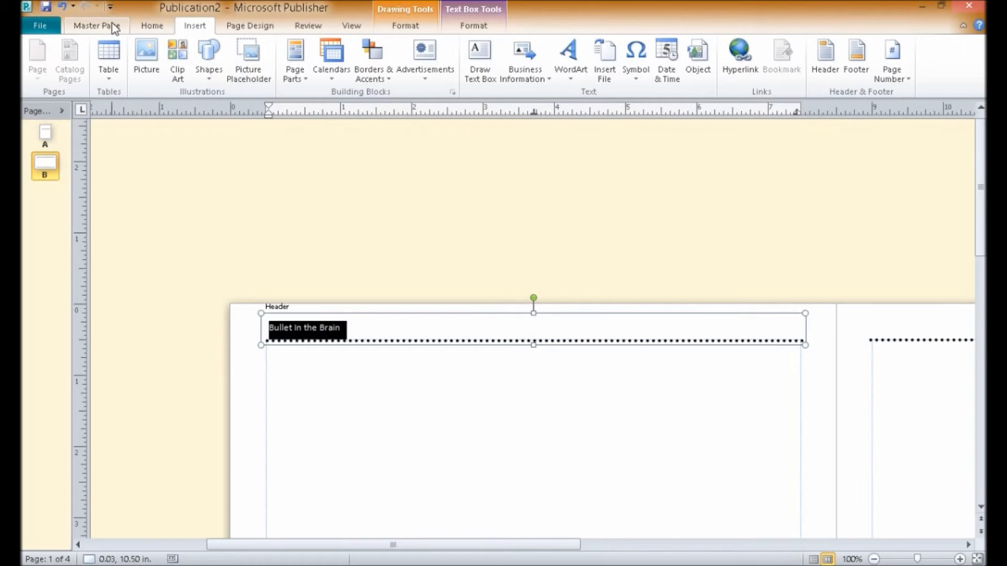
{"action": "left_click", "coordinate": [151, 26]}
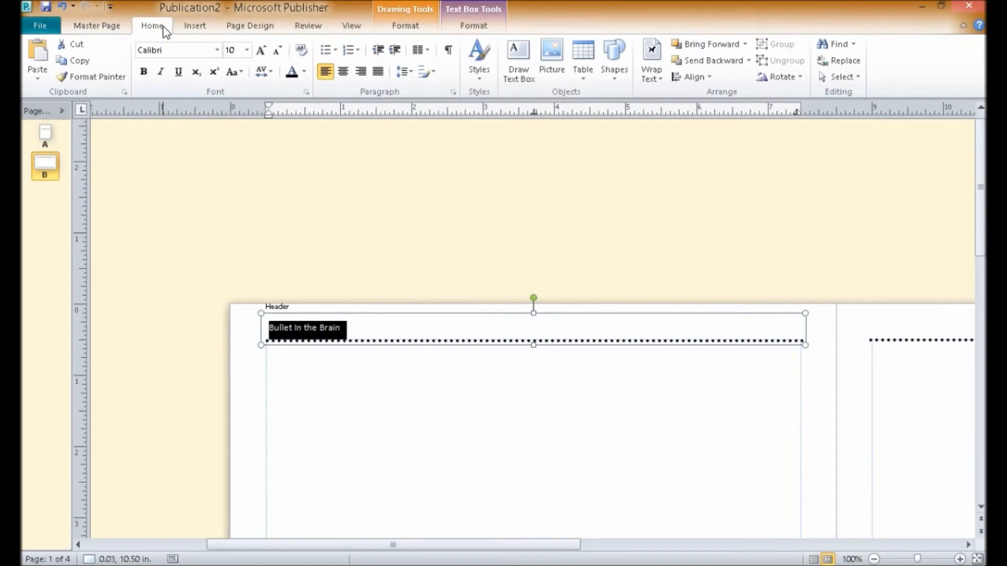
{"action": "left_click", "coordinate": [216, 50]}
{"action": "mouse_move", "coordinate": [339, 130]}
{"action": "left_mouse_down"}
{"action": "mouse_move", "coordinate": [337, 71]}
{"action": "mouse_move", "coordinate": [343, 149]}
{"action": "mouse_move", "coordinate": [339, 142]}
{"action": "left_mouse_up"}
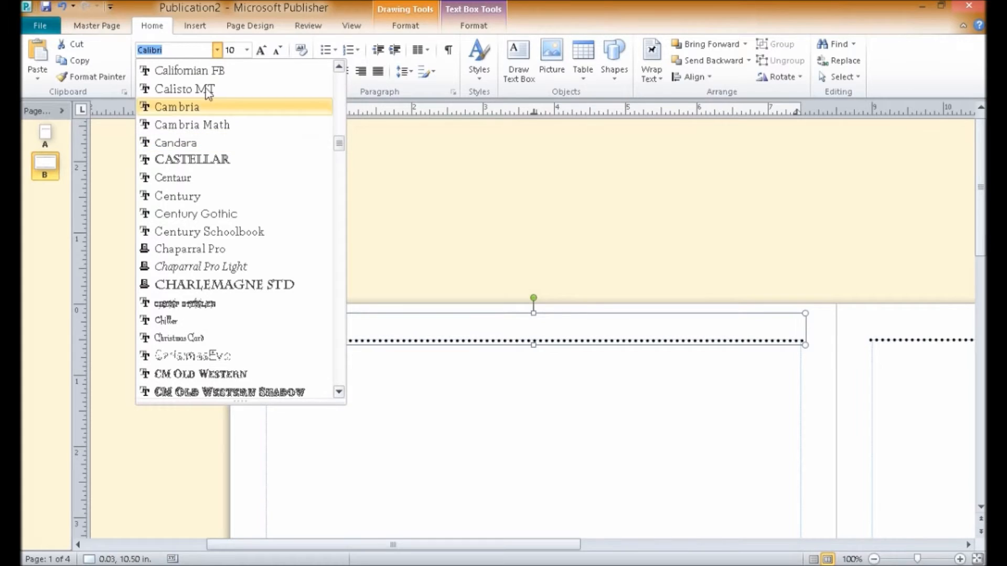
{"action": "left_click", "coordinate": [216, 72]}
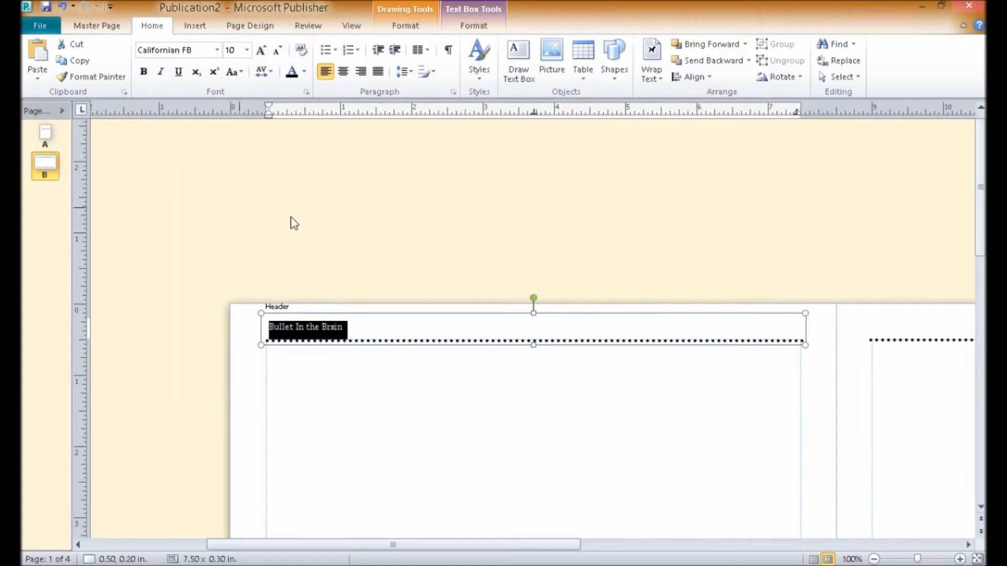
{"action": "left_click", "coordinate": [343, 72]}
Step: Add a header to the right page of master B reading "Tobias Wolff"
{"action": "left_click_drag", "start_coordinate": [560, 545], "coordinate": [752, 545]}
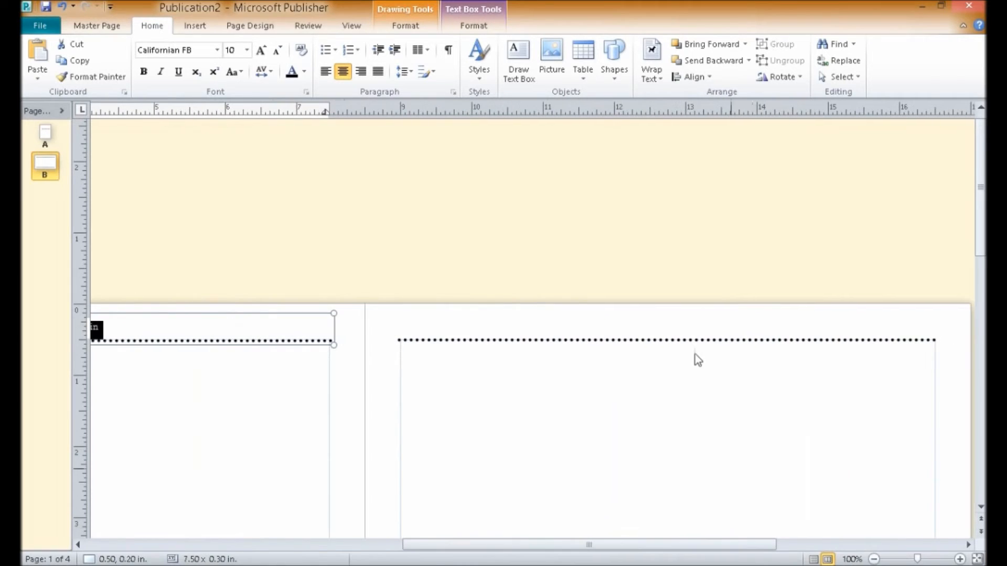
{"action": "left_click", "coordinate": [713, 325]}
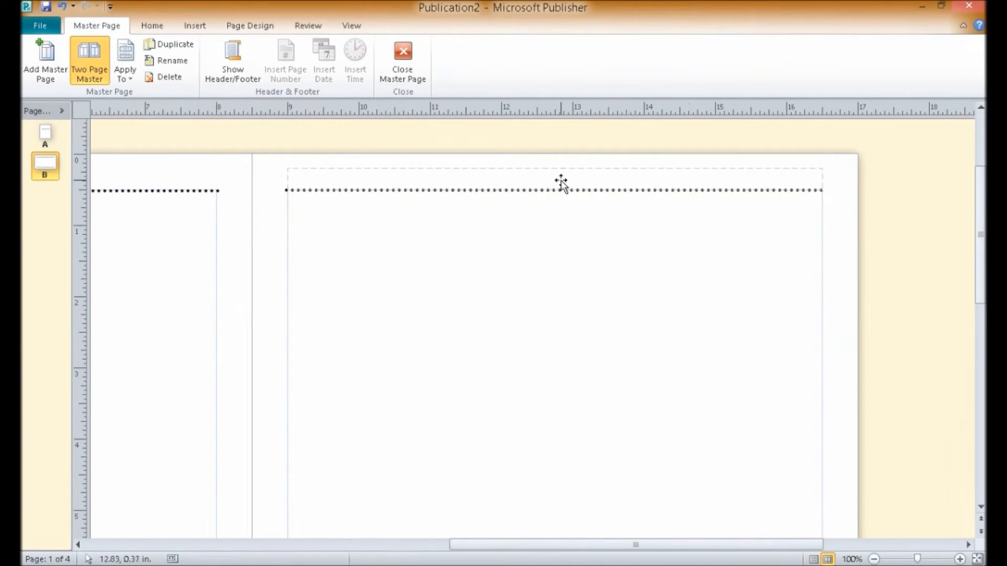
{"action": "left_click", "coordinate": [561, 181]}
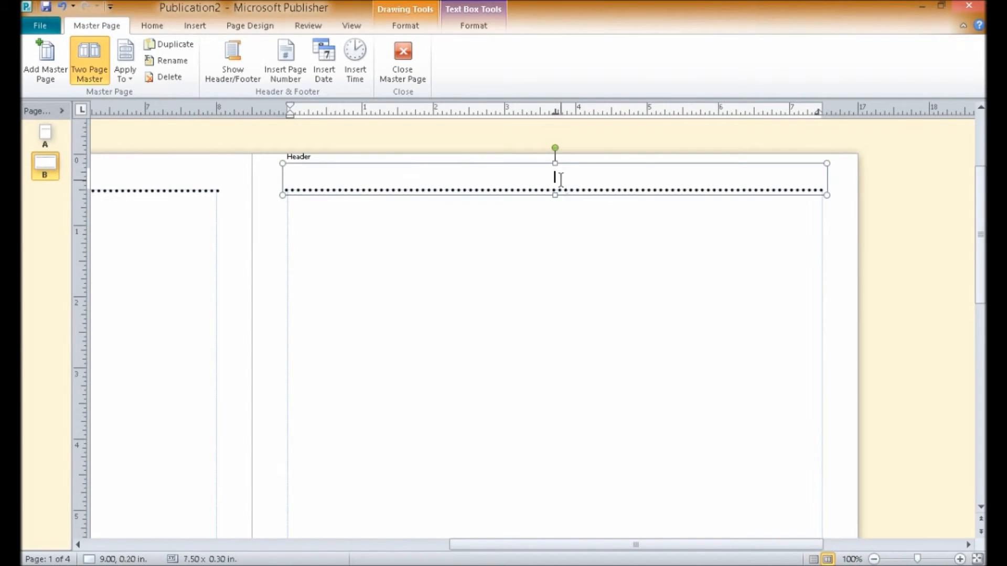
{"action": "type", "text": "Tobias Wolff"}
Step: Copy the text formatting of the "Bullet In the Brain" header to the right page's header with Format Painter
{"action": "left_click_drag", "start_coordinate": [588, 180], "coordinate": [527, 178]}
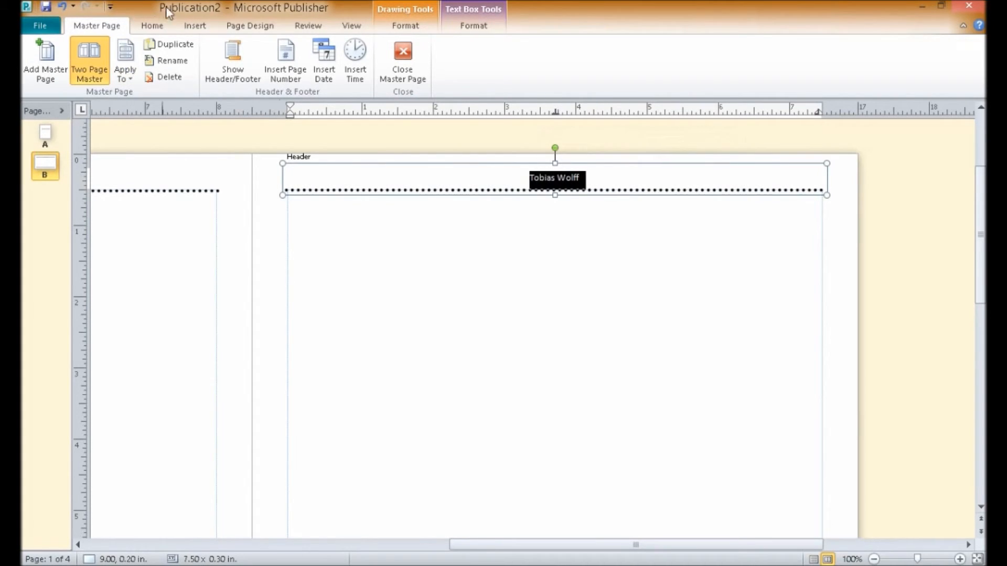
{"action": "left_click_drag", "start_coordinate": [490, 544], "coordinate": [366, 516]}
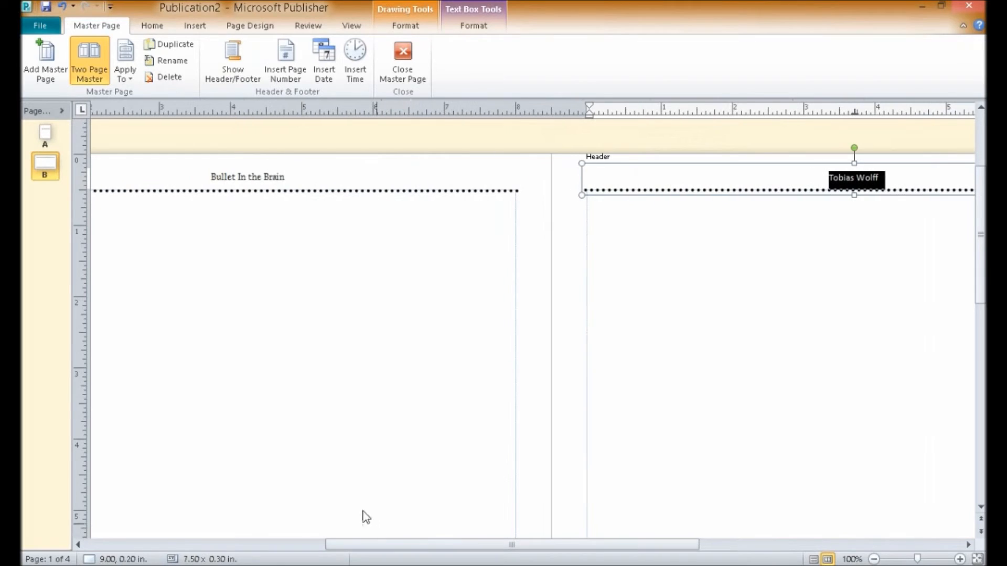
{"action": "left_click_drag", "start_coordinate": [292, 181], "coordinate": [210, 180]}
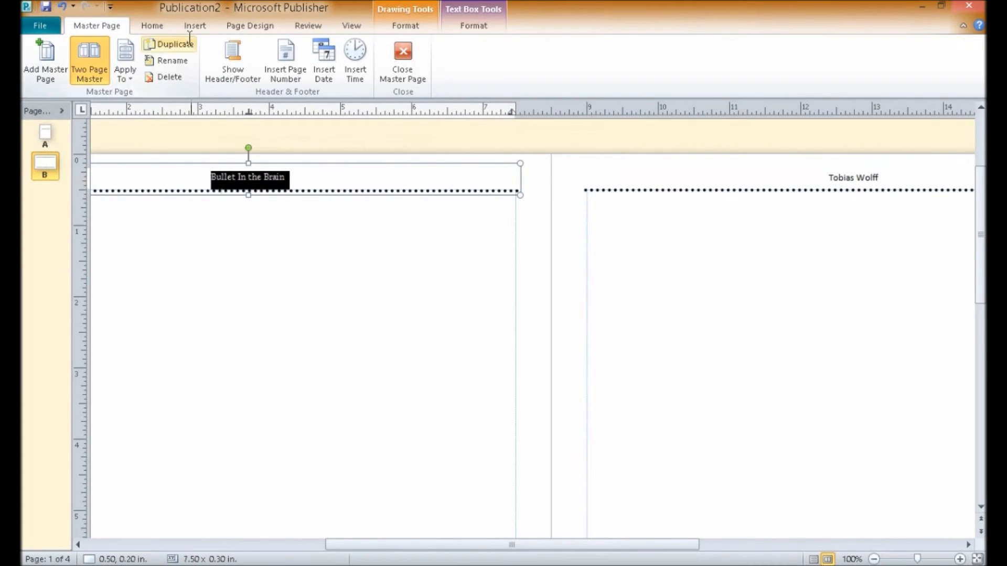
{"action": "left_click", "coordinate": [152, 25]}
{"action": "left_click", "coordinate": [120, 79]}
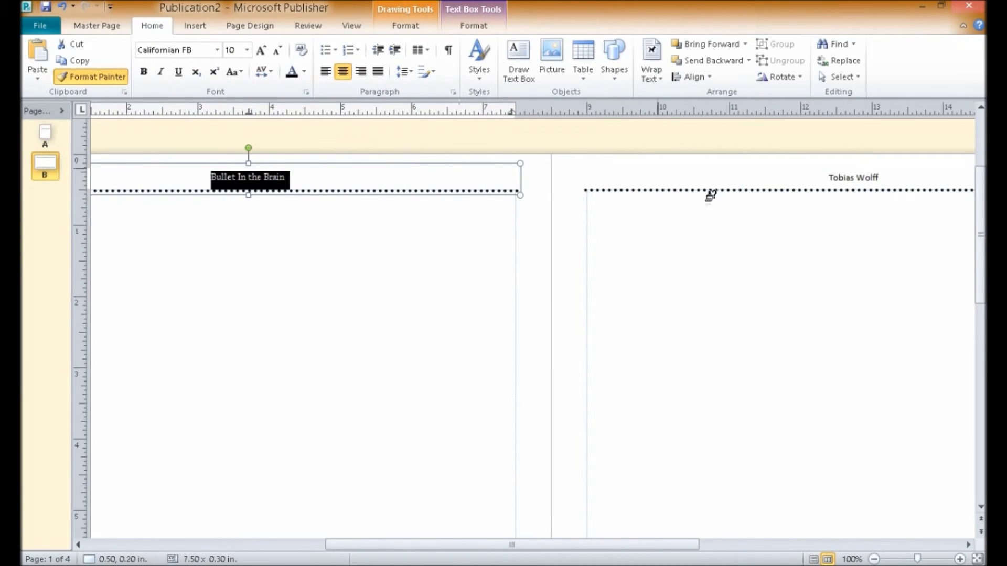
{"action": "left_click", "coordinate": [822, 178]}
{"action": "left_click_drag", "start_coordinate": [822, 178], "coordinate": [892, 180]}
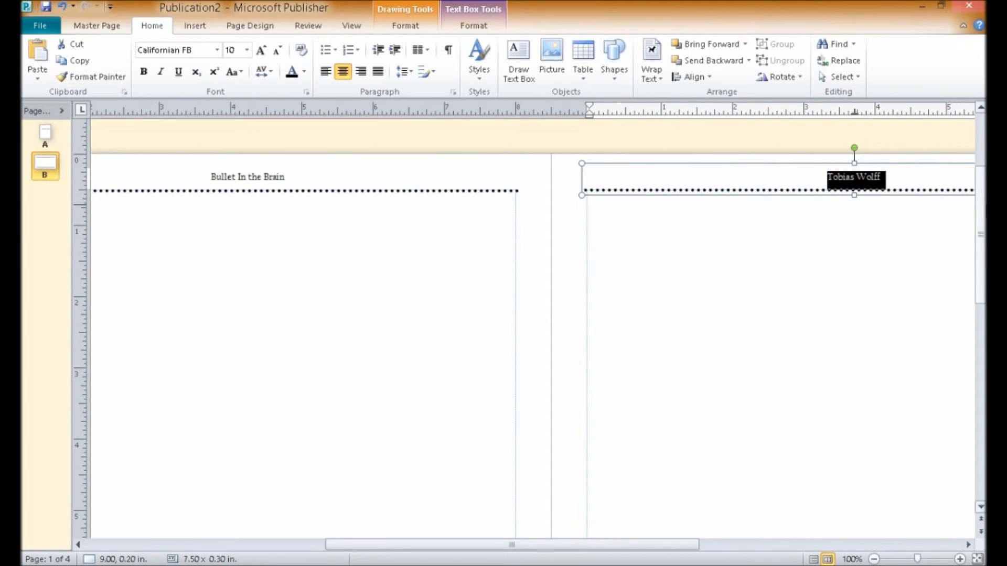
{"action": "left_click", "coordinate": [561, 191]}
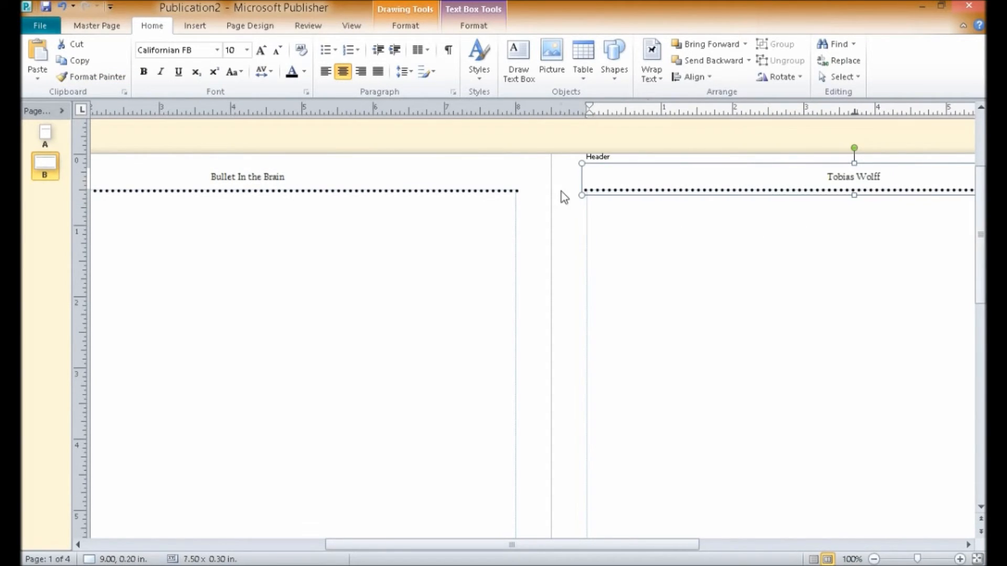
Step: Duplicate master page B as master page C with the description "Copy of B"
{"action": "left_click", "coordinate": [119, 29]}
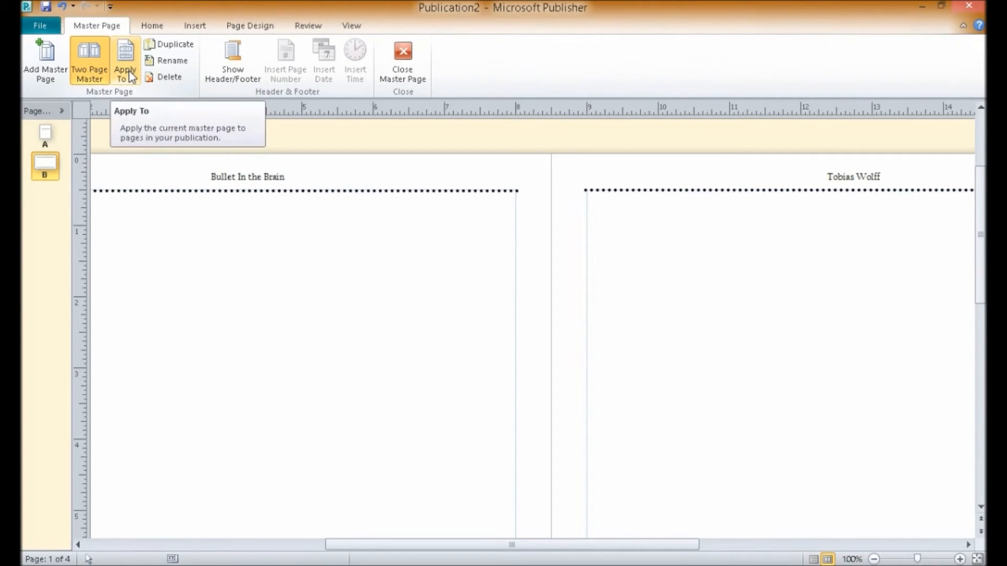
{"action": "left_click", "coordinate": [158, 50]}
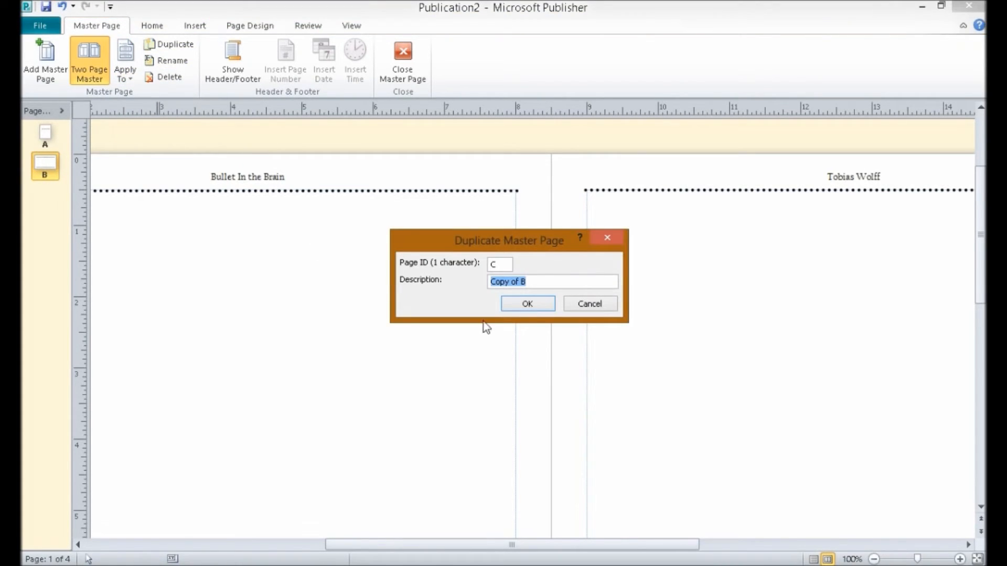
{"action": "left_click", "coordinate": [528, 304]}
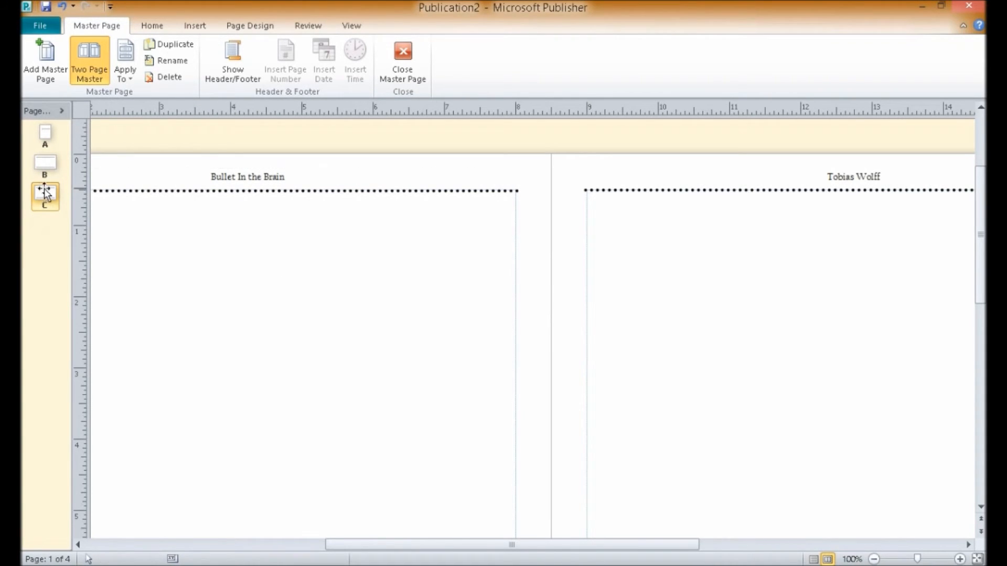
Step: Replace the header text on the left page of master C with "Smokers"
{"action": "left_click", "coordinate": [261, 181]}
{"action": "left_click", "coordinate": [545, 176]}
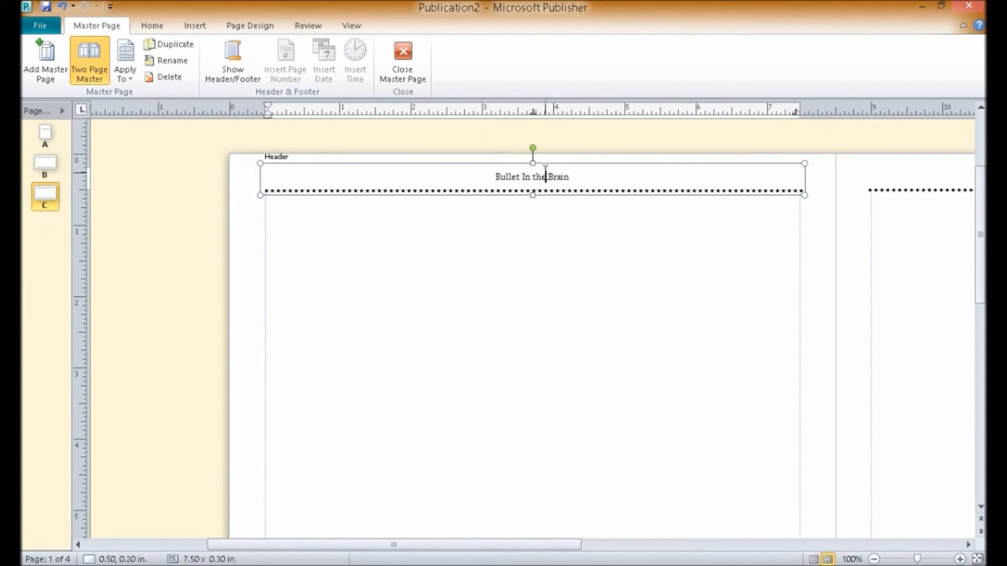
{"action": "triple_click", "coordinate": [545, 176]}
{"action": "type", "text": "Smokers"}
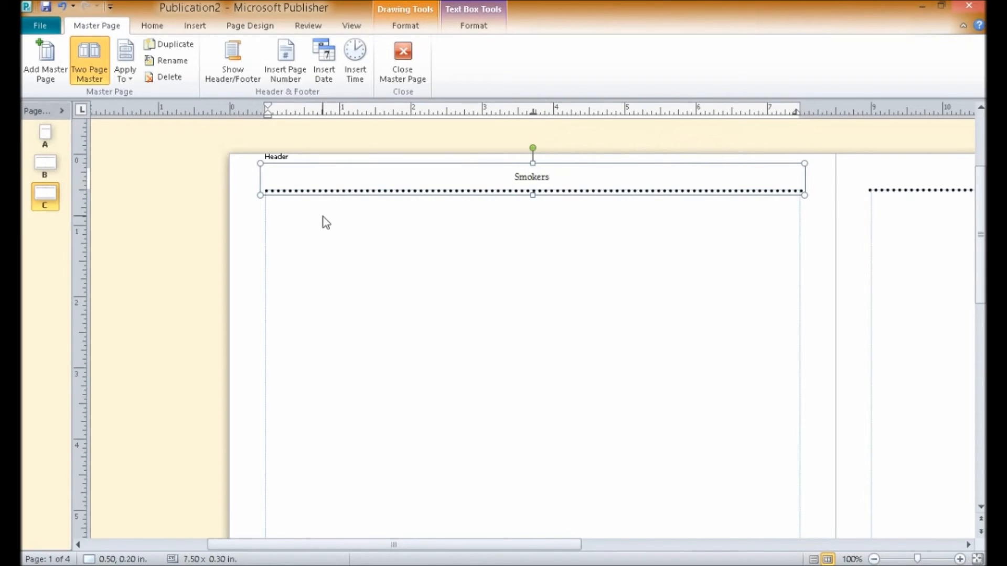
{"action": "left_click", "coordinate": [443, 160]}
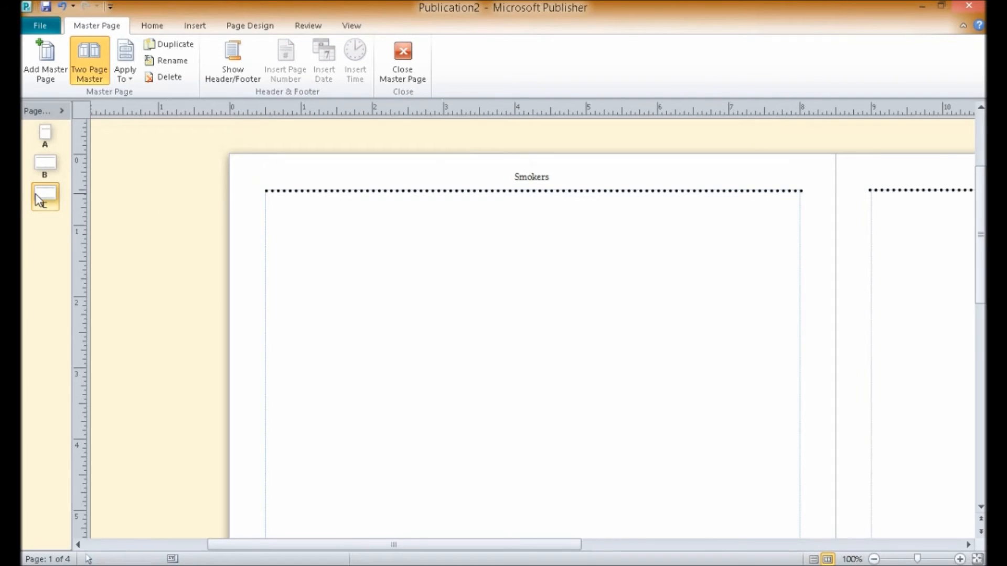
Step: Delete master page C
{"action": "left_click", "coordinate": [178, 79]}
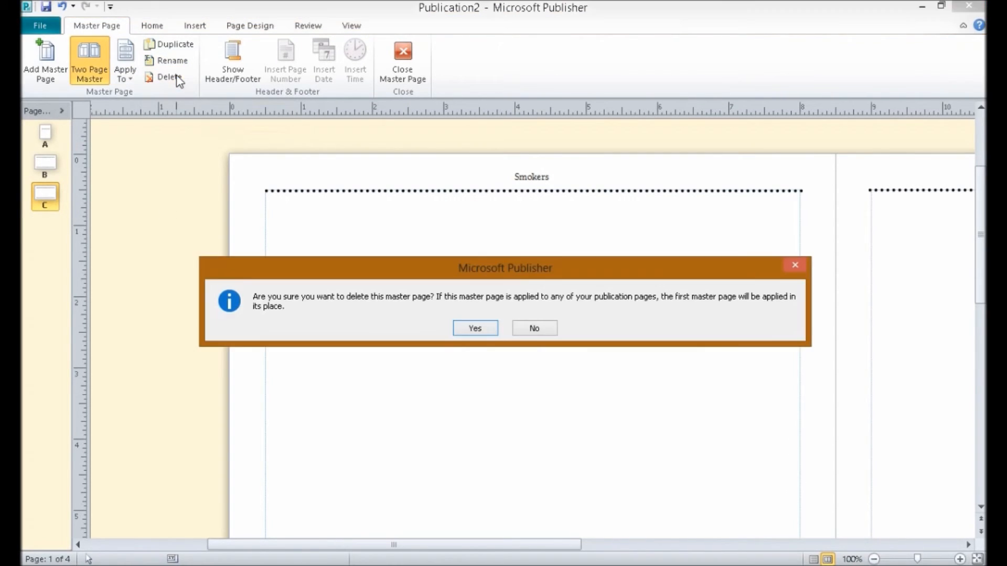
{"action": "left_click", "coordinate": [474, 327]}
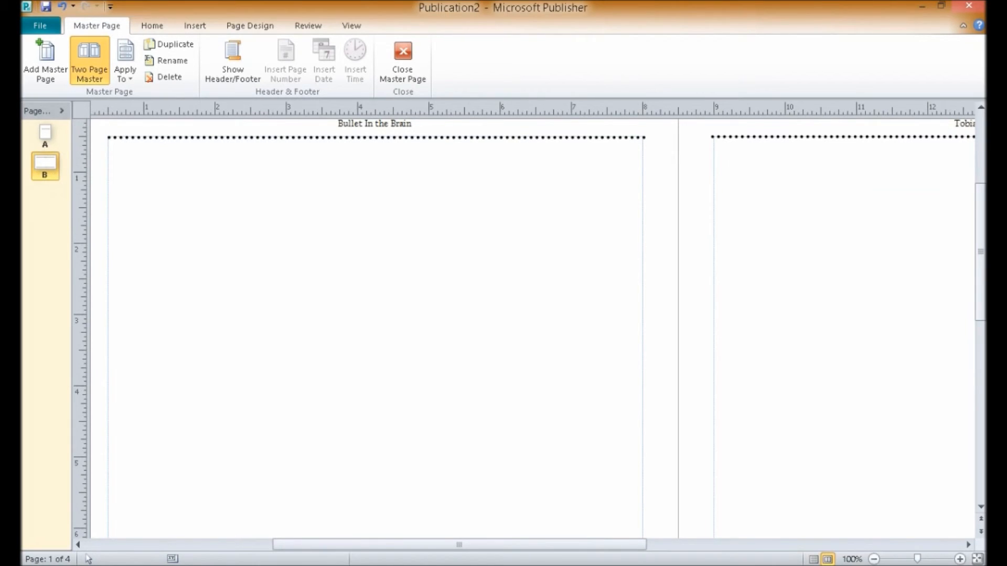
Step: Try inserting today's date and the current time in the footer of master B's left page, deleting each one
{"action": "left_click", "coordinate": [242, 82]}
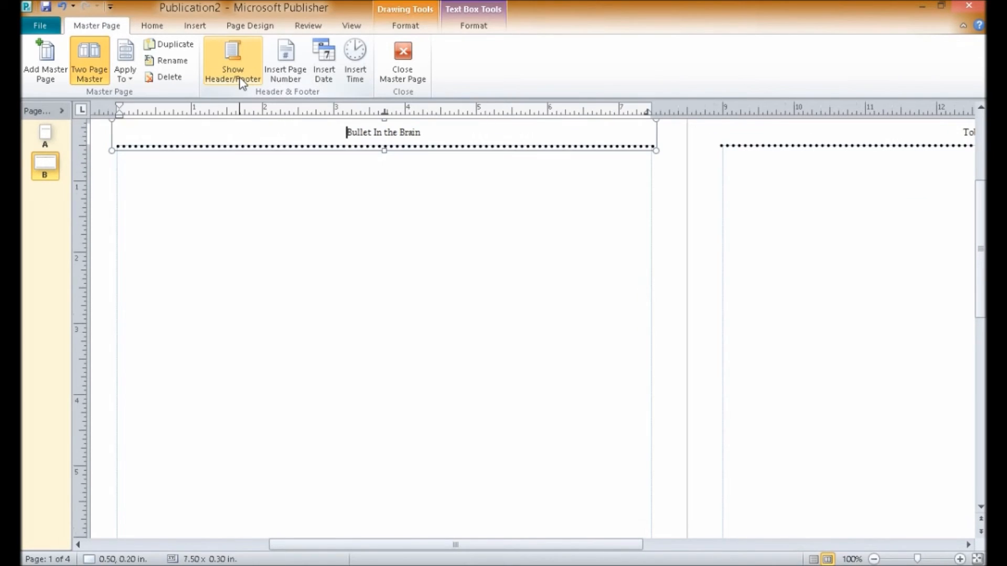
{"action": "left_click", "coordinate": [242, 83]}
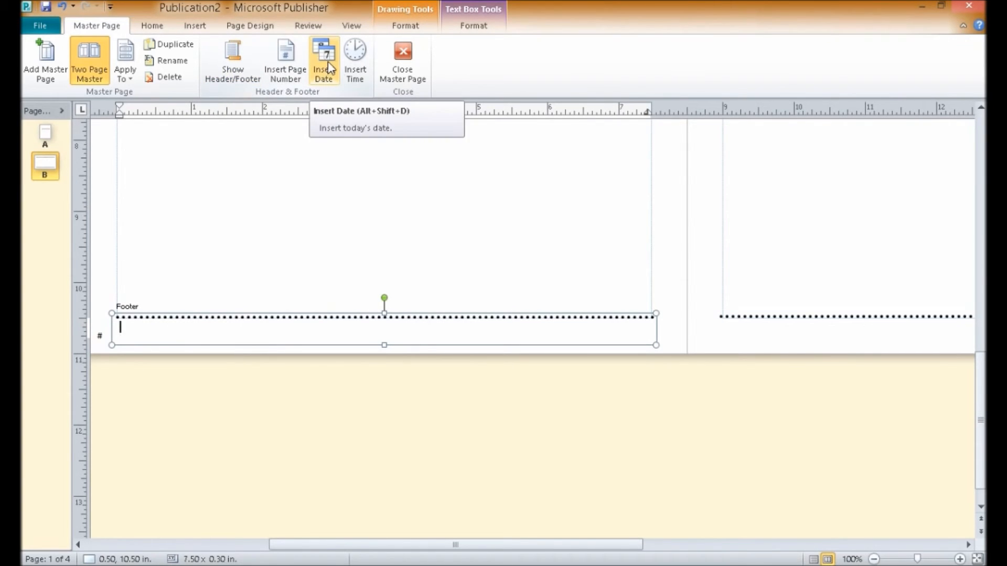
{"action": "left_click", "coordinate": [331, 77]}
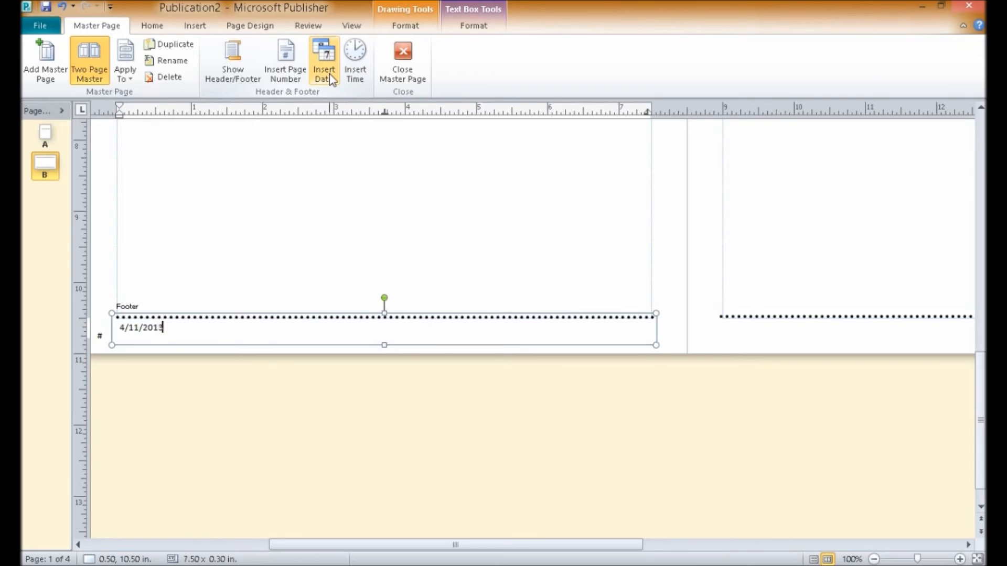
{"action": "left_click", "coordinate": [330, 77]}
{"action": "key", "text": "BackSpace"}
{"action": "key", "text": "BackSpace"}
{"action": "key", "text": "BackSpace"}
{"action": "key", "text": "BackSpace"}
{"action": "left_click", "coordinate": [363, 73]}
{"action": "key", "text": "BackSpace"}
{"action": "key", "text": "BackSpace"}
Step: Insert an automatic page number in the left page's footer
{"action": "left_click", "coordinate": [286, 73]}
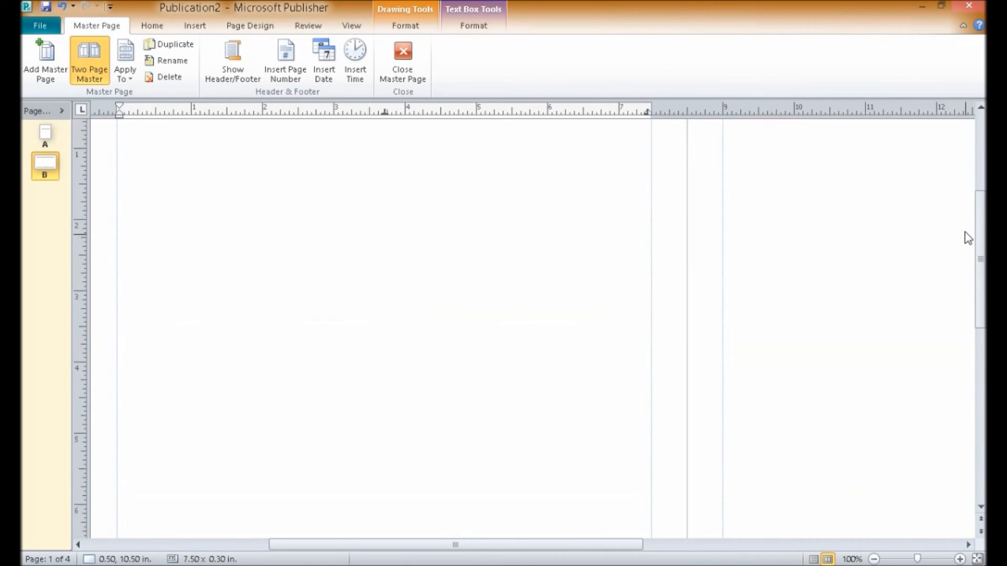
Step: Apply master page B to the page range 1 to 4
{"action": "scroll", "coordinate": [968, 238], "scroll_direction": "up", "scroll_amount": 3}
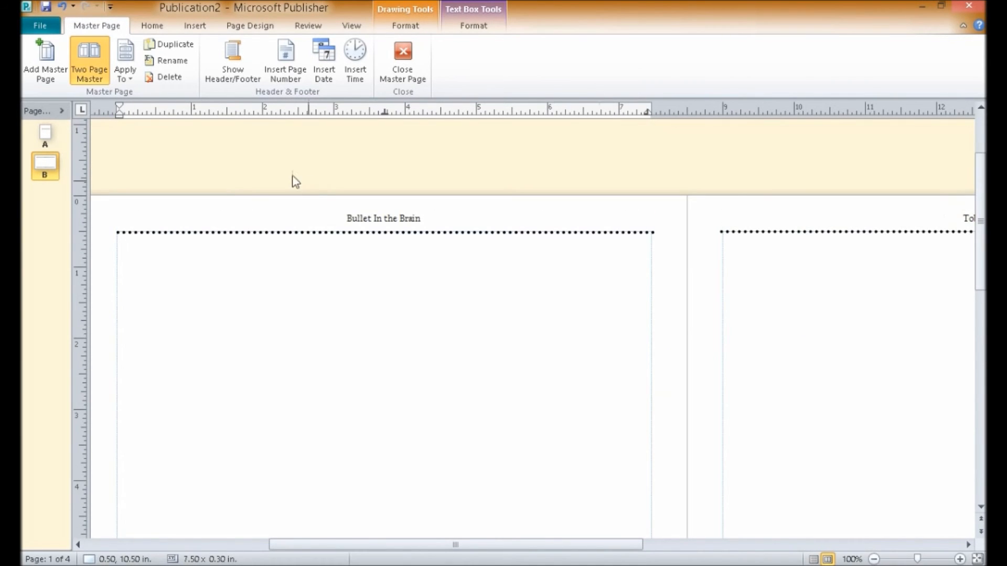
{"action": "left_click", "coordinate": [133, 75]}
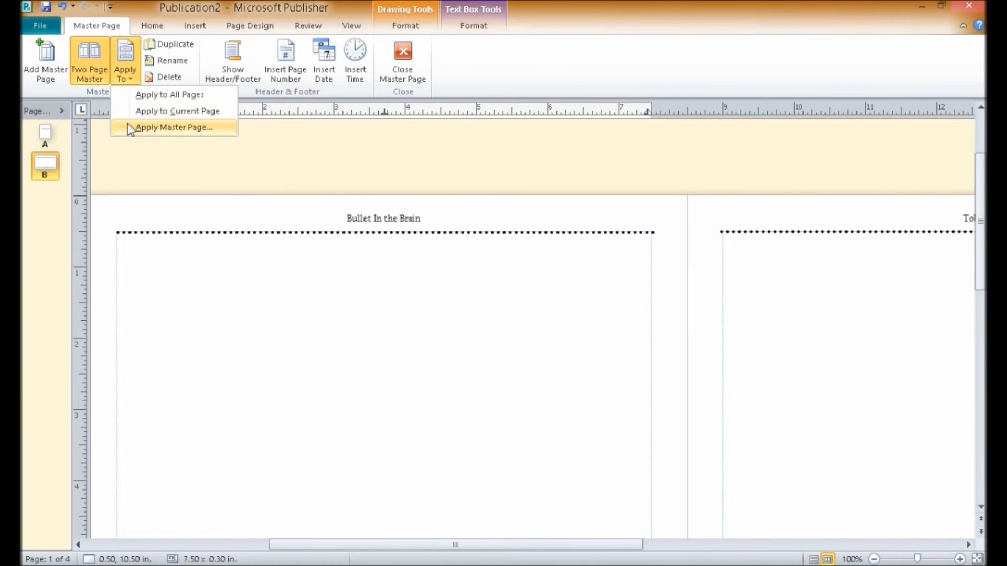
{"action": "left_click", "coordinate": [158, 128]}
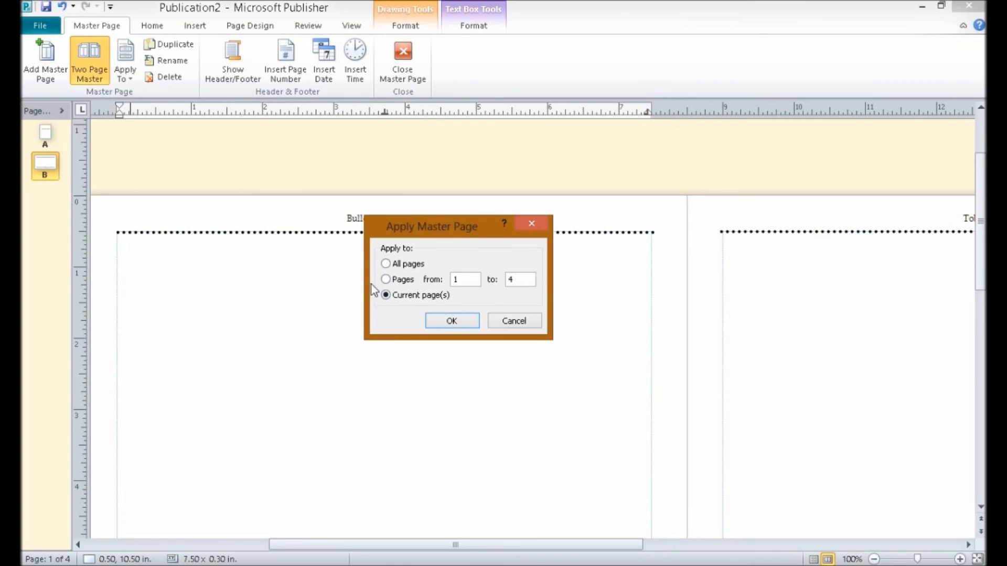
{"action": "left_click", "coordinate": [386, 280]}
{"action": "left_click", "coordinate": [458, 323]}
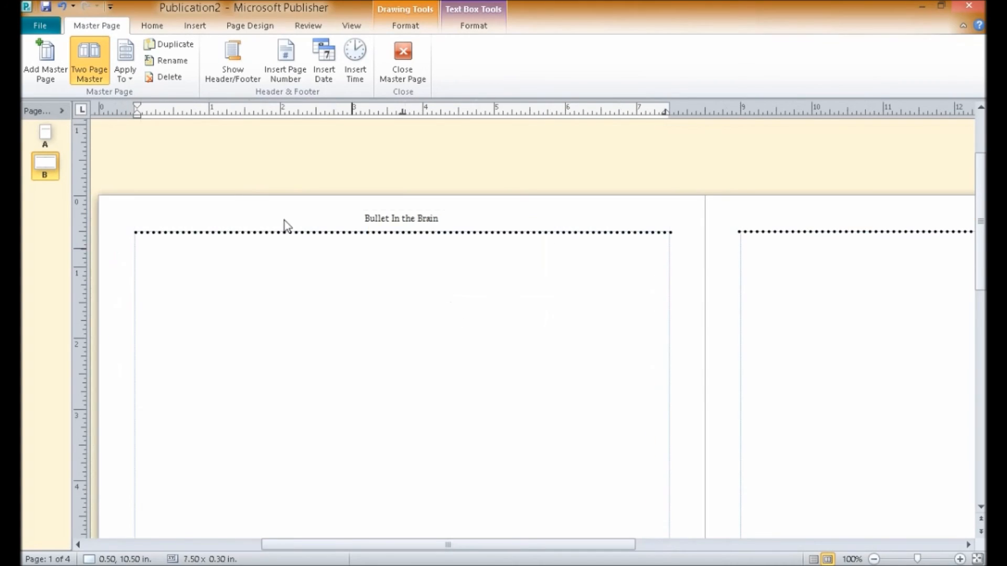
Step: Apply master page A to pages of the publication
{"action": "left_click", "coordinate": [41, 139]}
{"action": "left_click", "coordinate": [124, 73]}
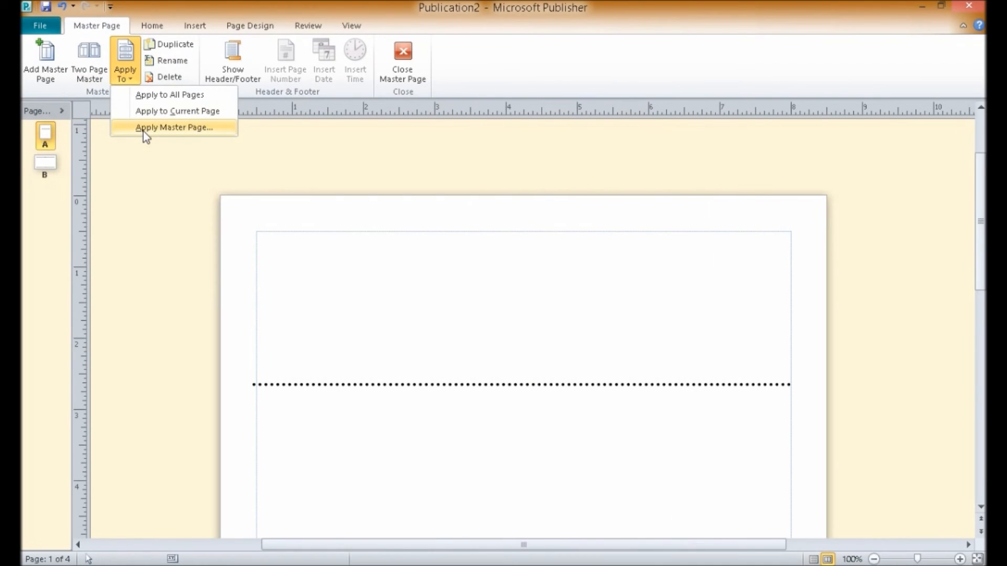